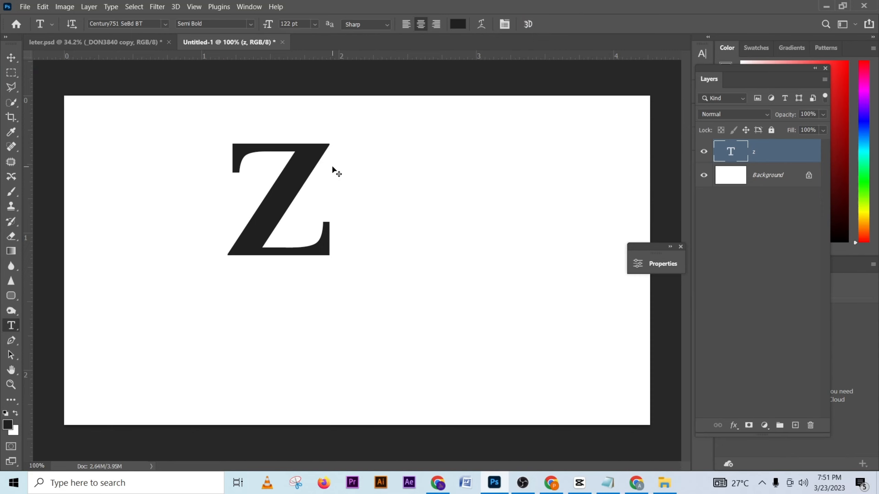
# Center the letter Z horizontally and vertically on the whole canvas, and clear the selection.
pyautogui.hotkey('ctrl', 'a')
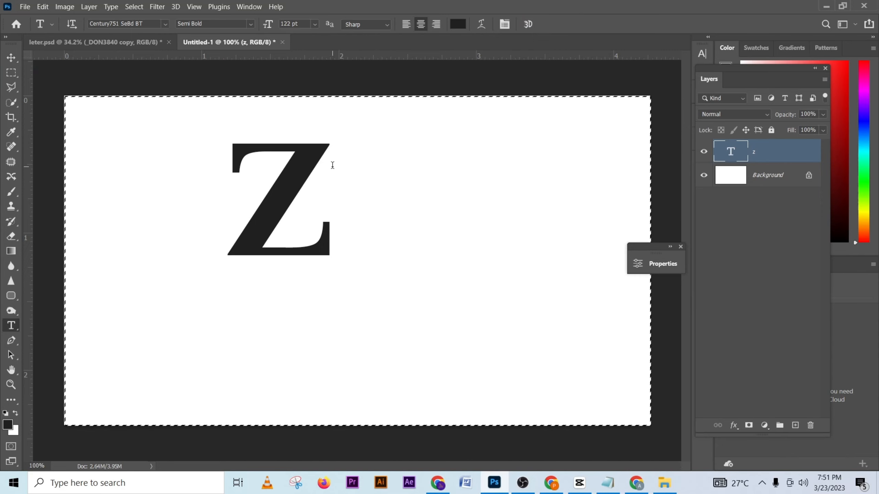
pyautogui.click(11, 57)
pyautogui.click(261, 24)
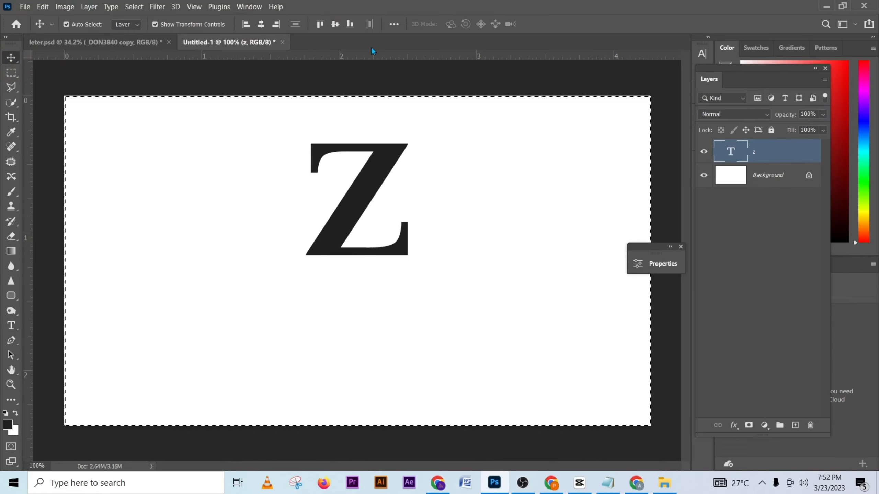
pyautogui.click(335, 24)
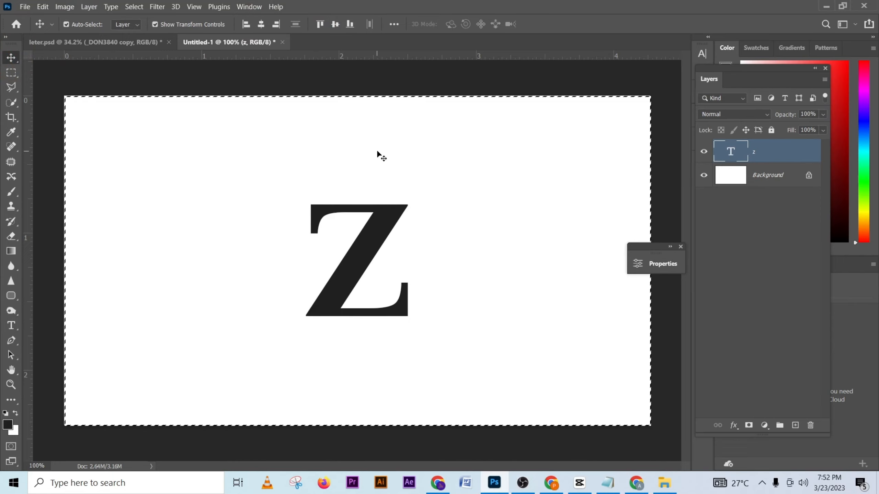
pyautogui.hotkey('ctrl', 'd')
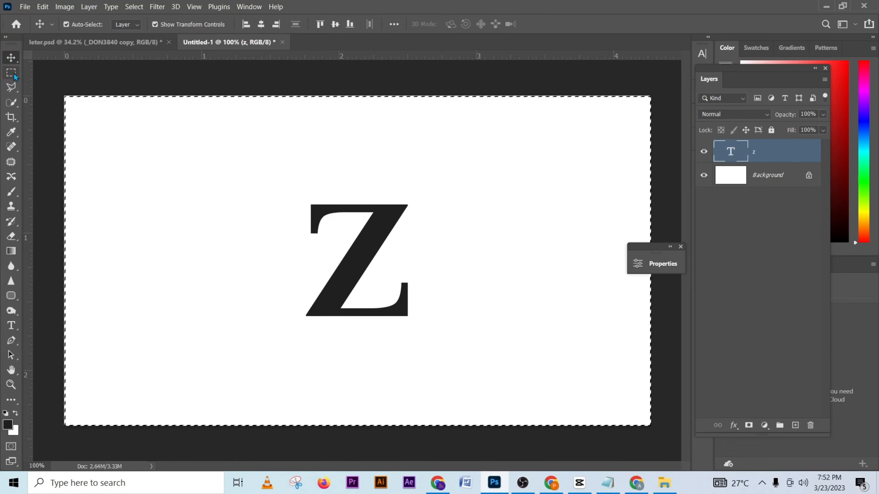
pyautogui.click(11, 72)
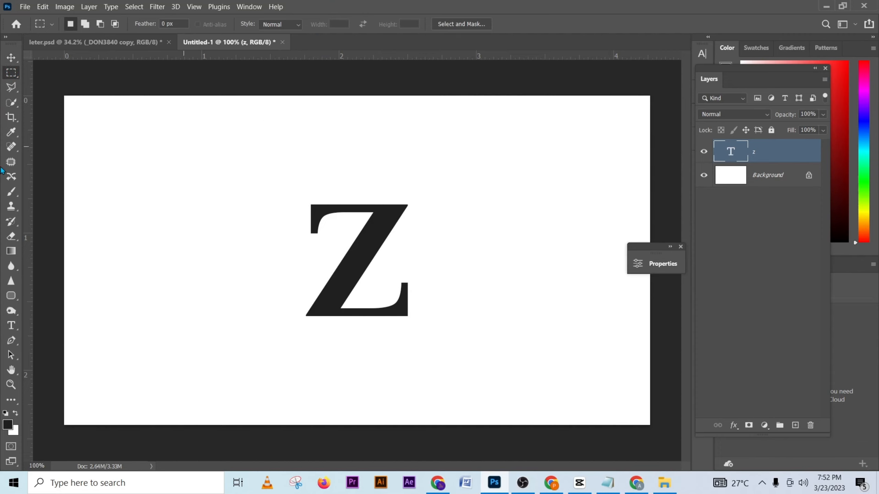
# Enlarge the letter Z by setting its font size to 139 pt.
pyautogui.click(11, 326)
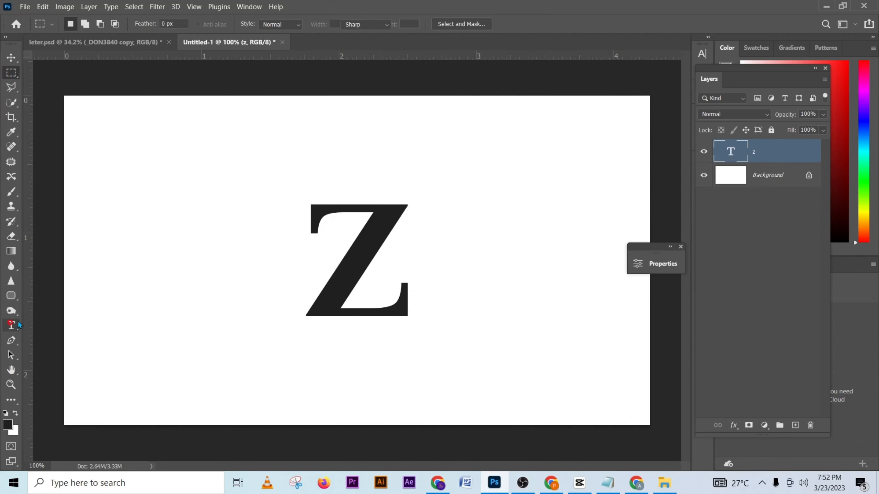
pyautogui.click(342, 279)
pyautogui.hotkey('ctrl', 'a')
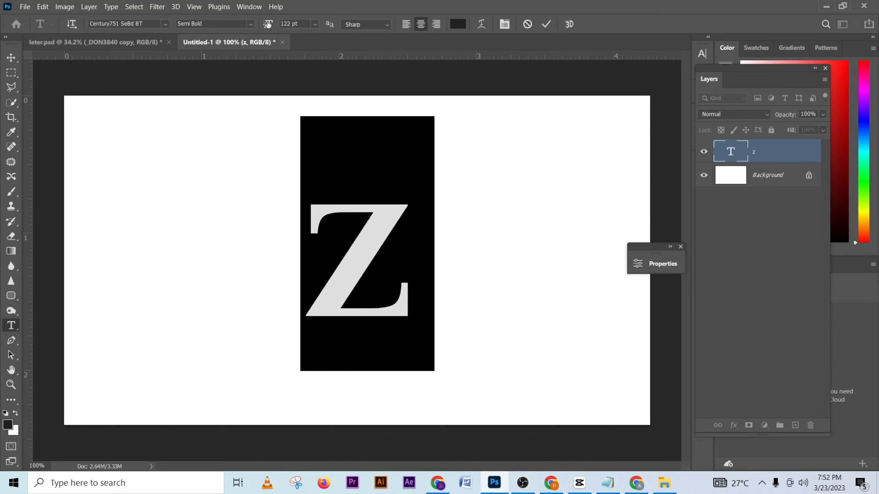
pyautogui.moveTo(268, 25); pyautogui.dragTo(331, 26)
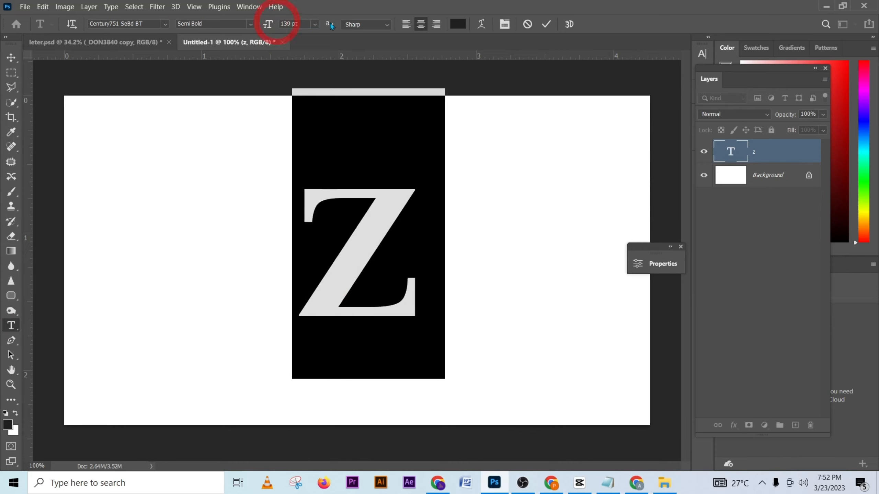
pyautogui.click(546, 24)
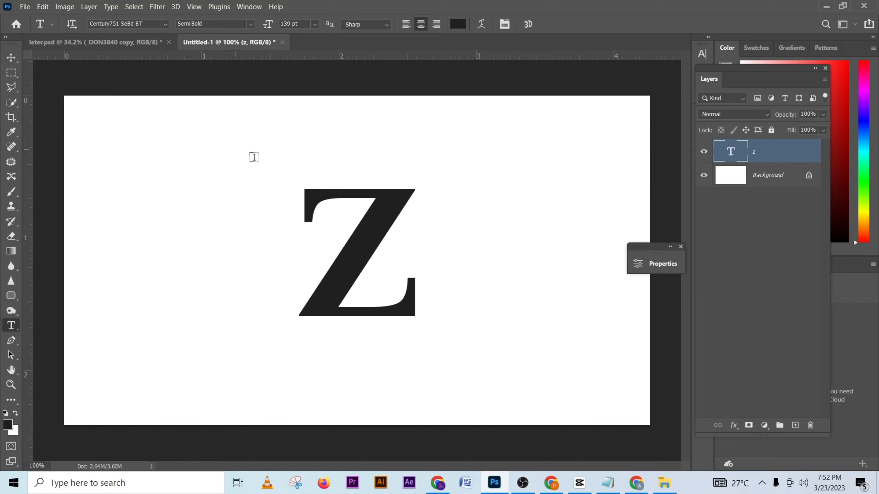
# Add a gradient fill layer directly above the Background, with radial style, 124% scale and reversed direction.
pyautogui.click(785, 174)
pyautogui.click(763, 427)
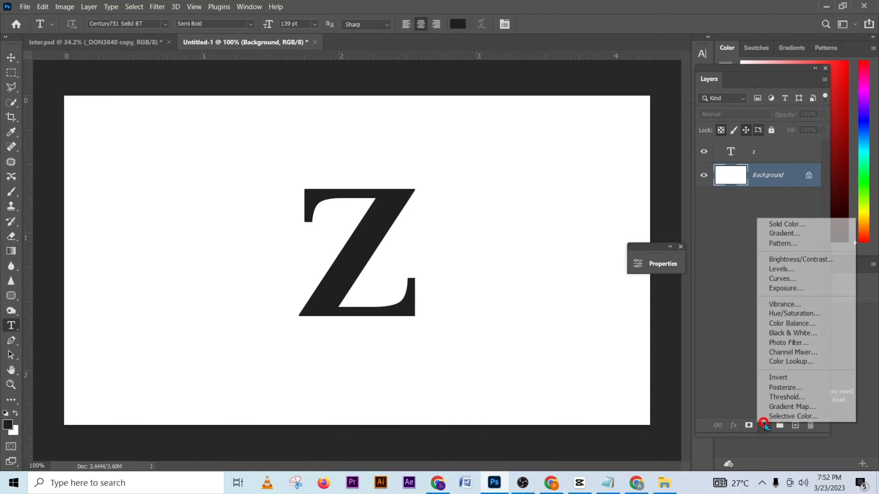
pyautogui.click(776, 234)
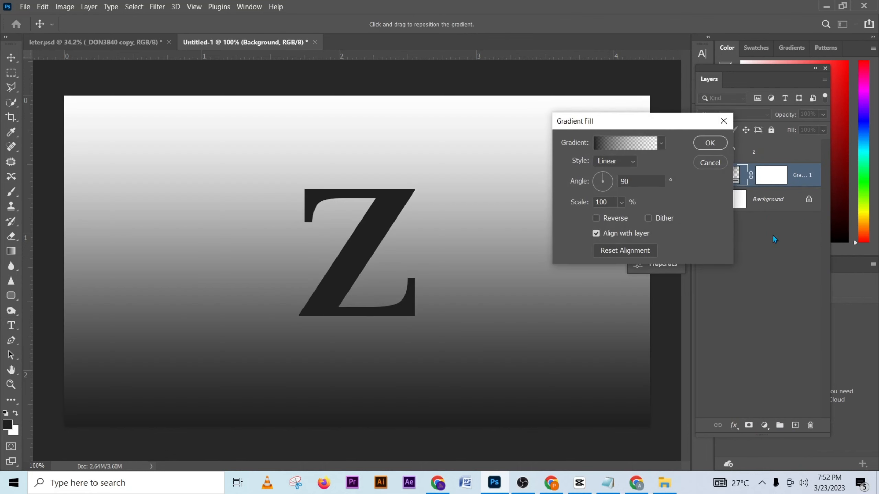
pyautogui.click(618, 163)
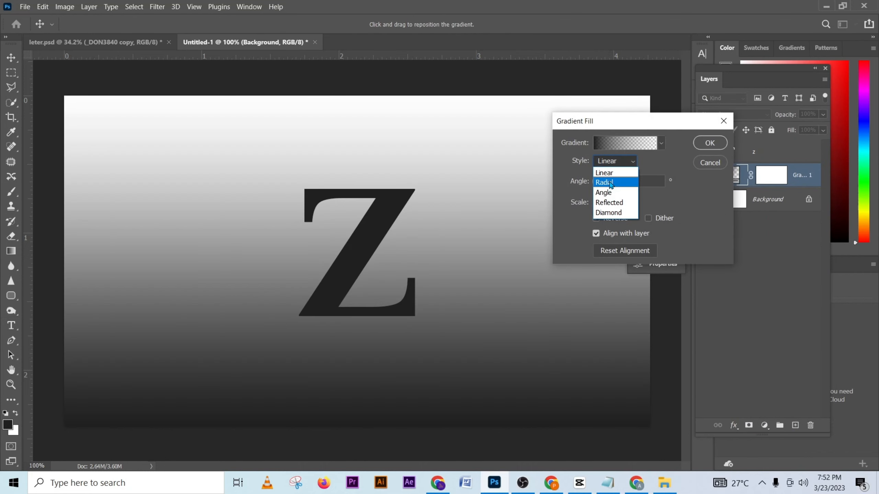
pyautogui.click(611, 183)
pyautogui.moveTo(577, 204); pyautogui.dragTo(590, 205)
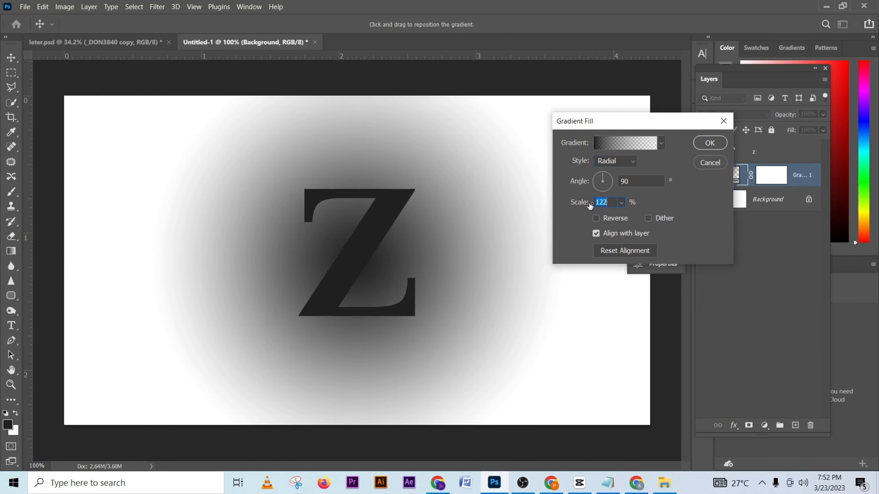
pyautogui.click(596, 218)
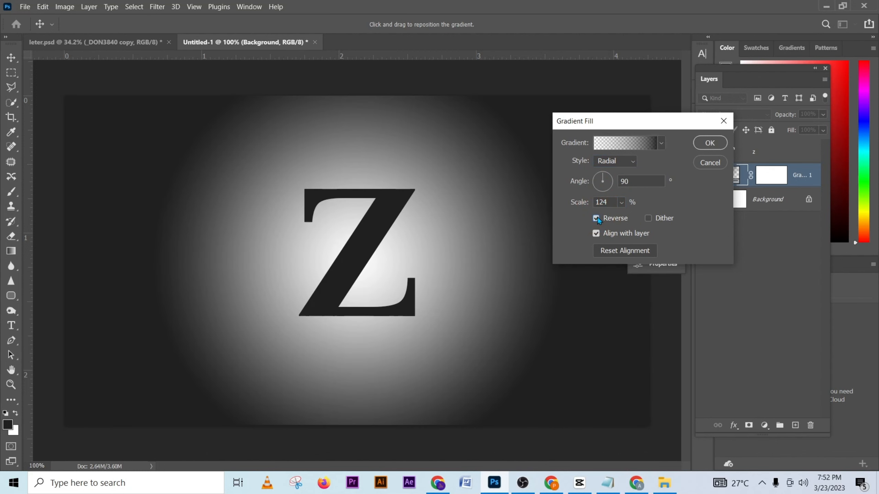
# Recolor the gradient's starting color stop to a medium warm grey and set the fill's scale to 198%.
pyautogui.click(620, 143)
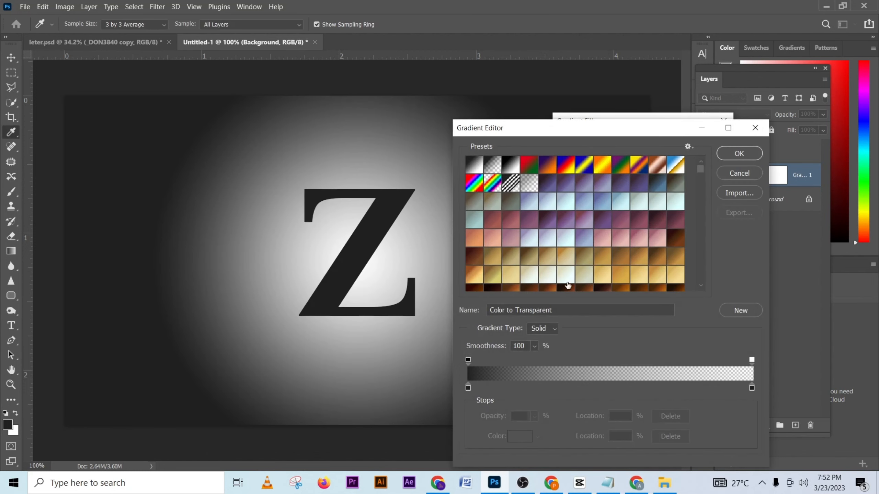
pyautogui.click(468, 388)
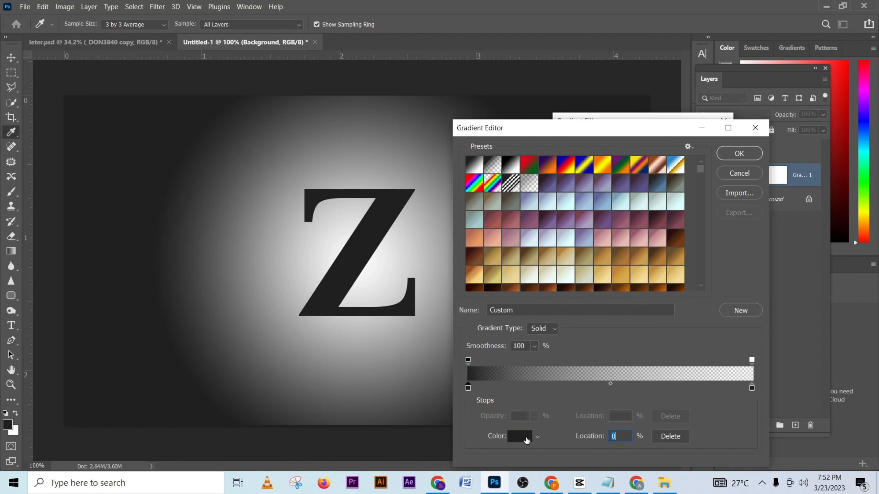
pyautogui.click(524, 438)
pyautogui.write('c7c7c7')
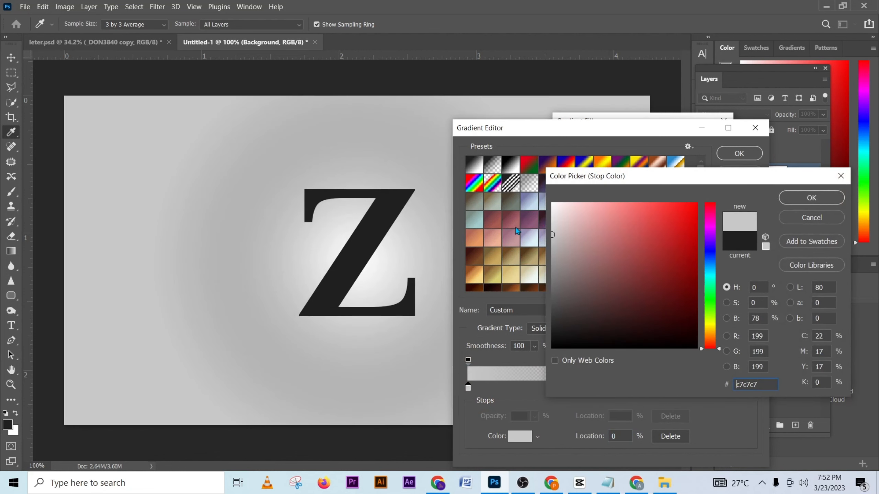
pyautogui.moveTo(558, 267); pyautogui.dragTo(556, 255)
pyautogui.click(812, 198)
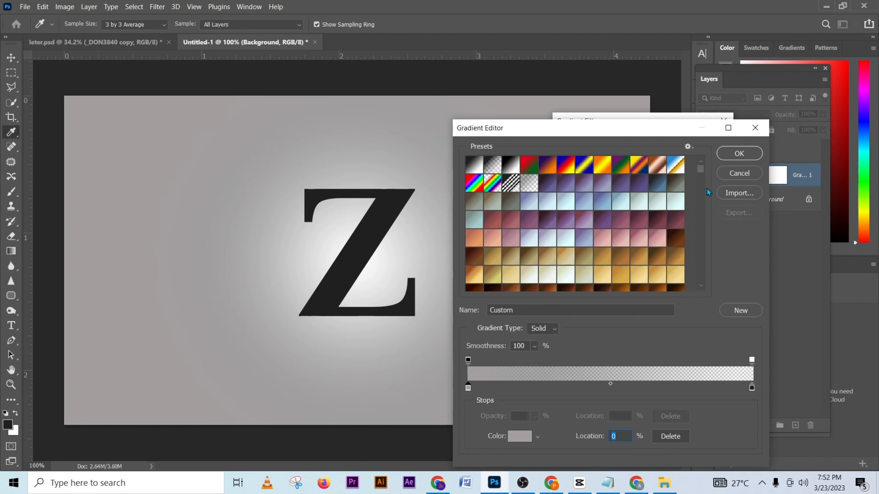
pyautogui.click(739, 153)
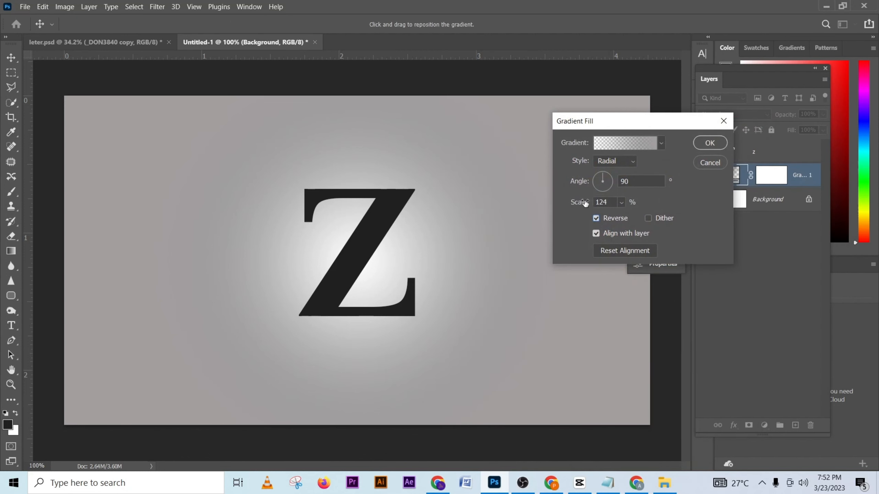
pyautogui.moveTo(587, 205); pyautogui.dragTo(622, 207)
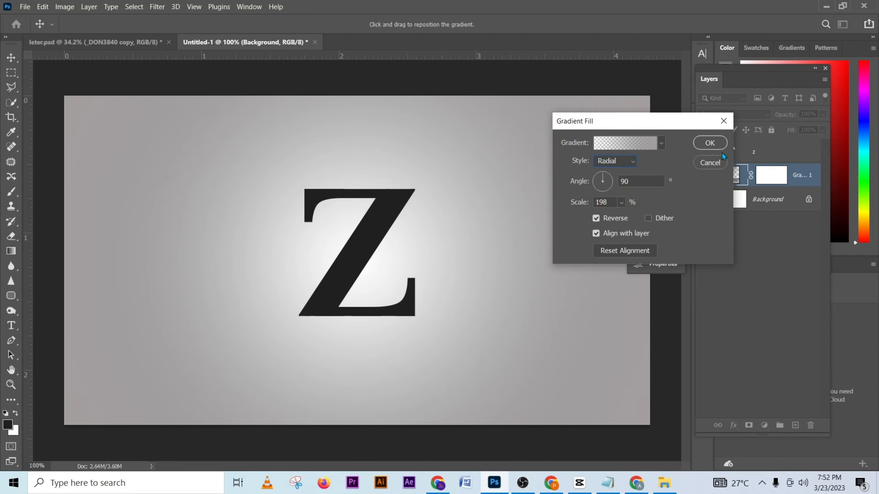
pyautogui.click(710, 143)
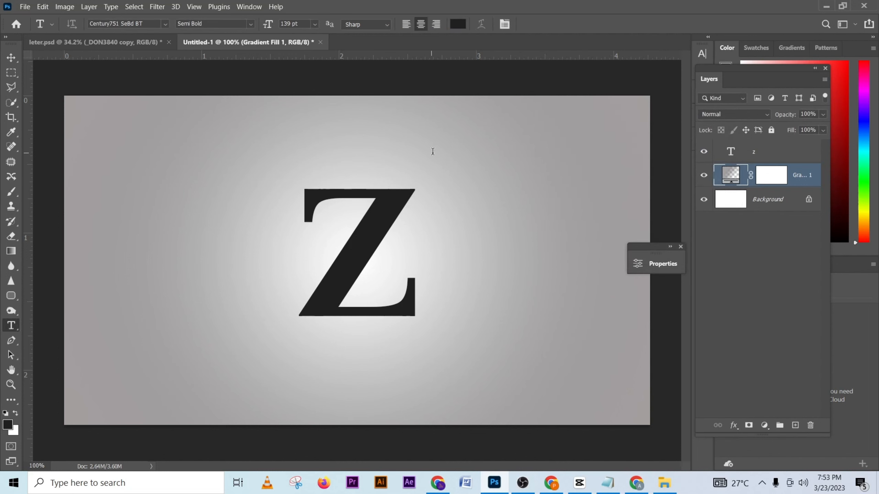
# Copy the _DON3840 copy portrait layer from leter.psd into the Untitled-1 document, over the letter.
pyautogui.click(97, 43)
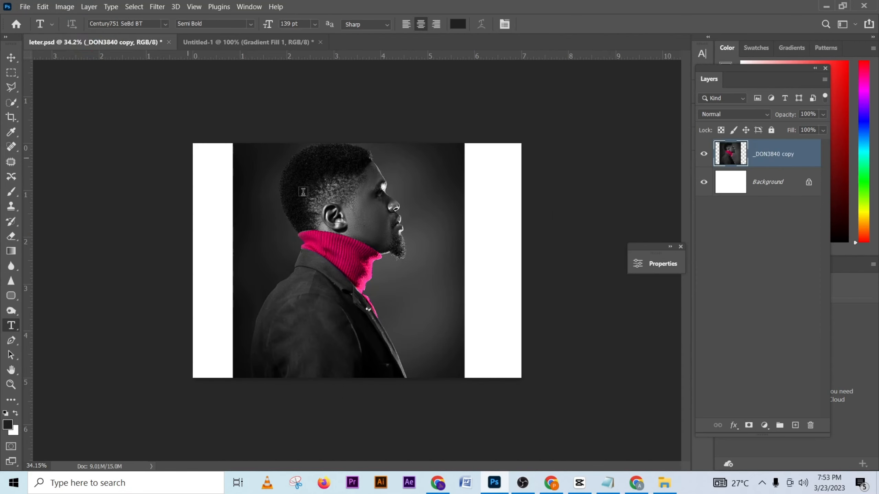
pyautogui.click(11, 57)
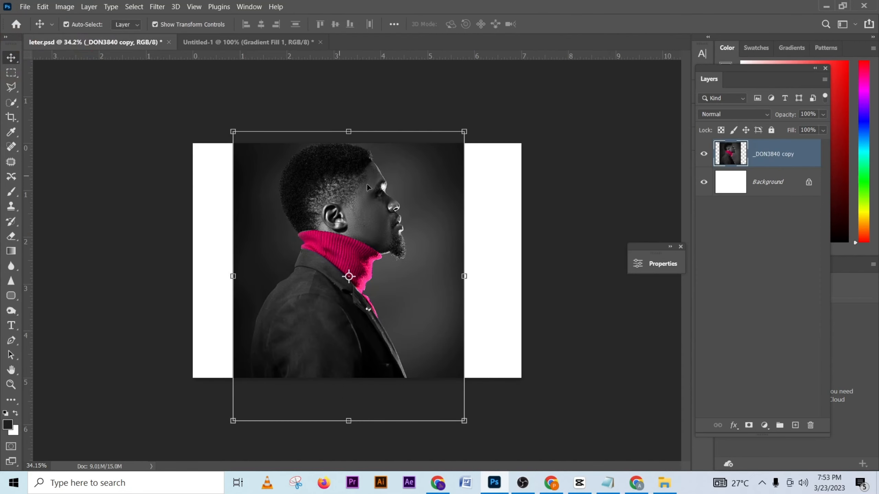
pyautogui.moveTo(392, 253)
pyautogui.mouseDown()
pyautogui.moveTo(274, 80)
pyautogui.moveTo(257, 37)
pyautogui.moveTo(383, 267)
pyautogui.mouseUp()
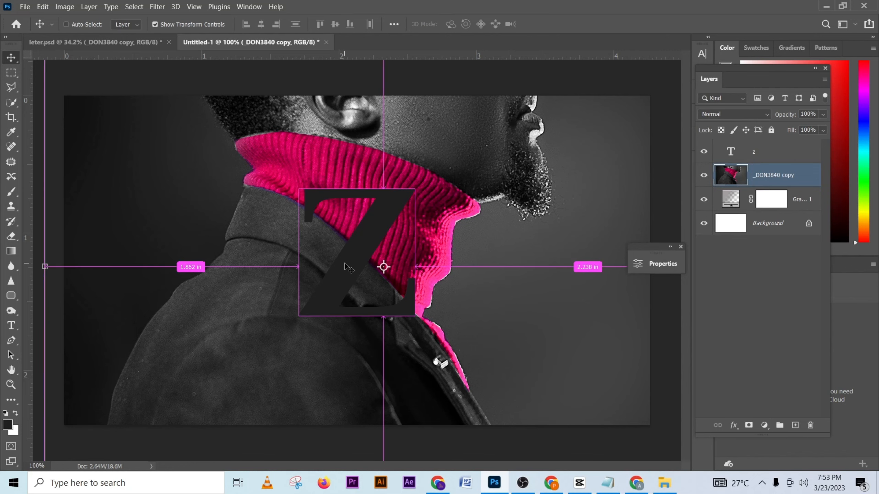
# Scale the portrait down proportionally to about 34% and place it just right of the letter's center.
pyautogui.hotkey('ctrl', '-')
pyautogui.hotkey('ctrl', '-')
pyautogui.hotkey('ctrl', '-')
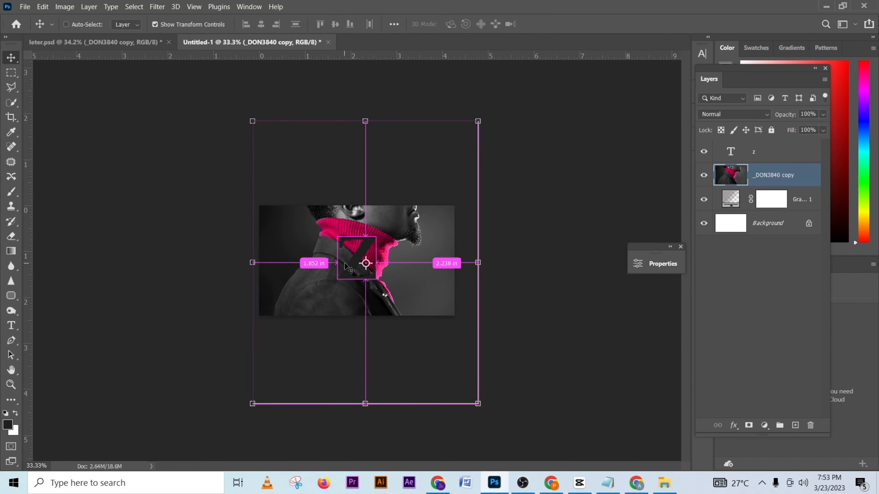
pyautogui.moveTo(249, 117); pyautogui.dragTo(317, 200)
pyautogui.hotkey('ctrl', 'z')
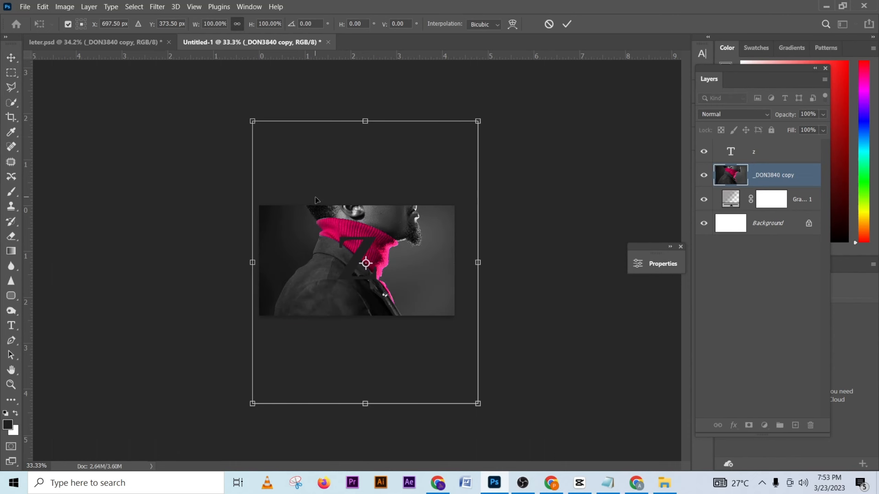
pyautogui.moveTo(257, 115); pyautogui.dragTo(310, 193)
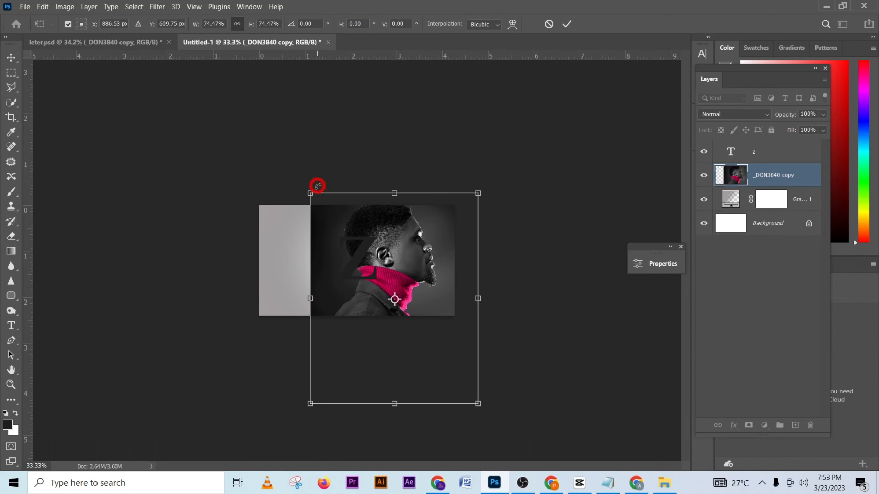
pyautogui.moveTo(479, 409); pyautogui.dragTo(433, 358)
pyautogui.moveTo(409, 297); pyautogui.dragTo(402, 278)
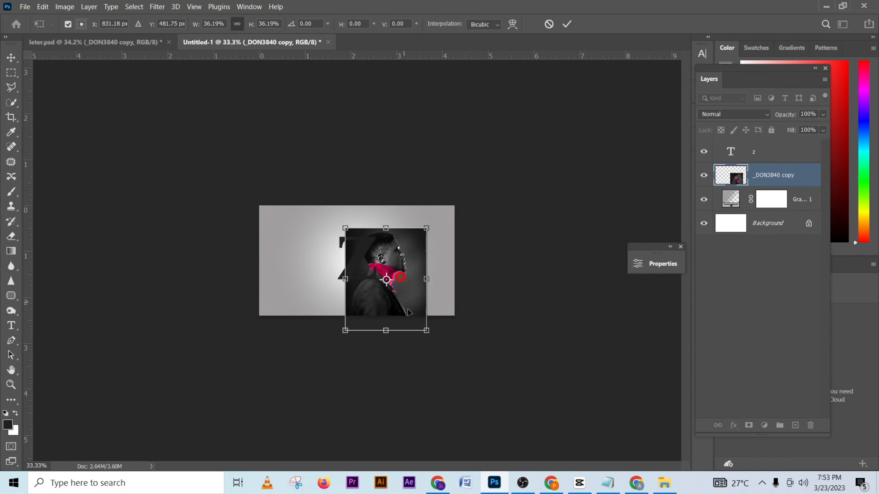
pyautogui.moveTo(426, 332); pyautogui.dragTo(423, 327)
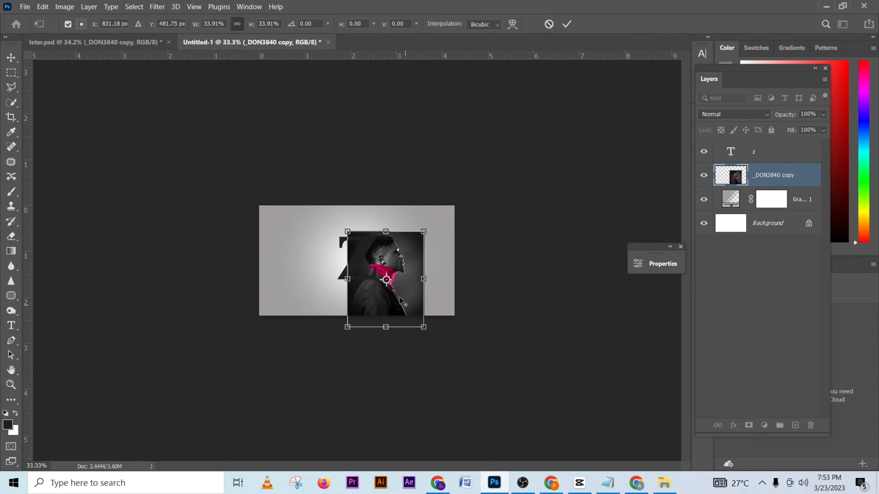
# Fine-tune the portrait so it covers the whole Z and extends below the canvas, and apply the transform.
pyautogui.hotkey('ctrl', '+')
pyautogui.hotkey('ctrl', '+')
pyautogui.moveTo(458, 354); pyautogui.dragTo(433, 341)
pyautogui.moveTo(469, 398); pyautogui.dragTo(477, 405)
pyautogui.moveTo(449, 342)
pyautogui.mouseDown()
pyautogui.moveTo(440, 322)
pyautogui.moveTo(445, 333)
pyautogui.mouseUp()
pyautogui.press('Return')
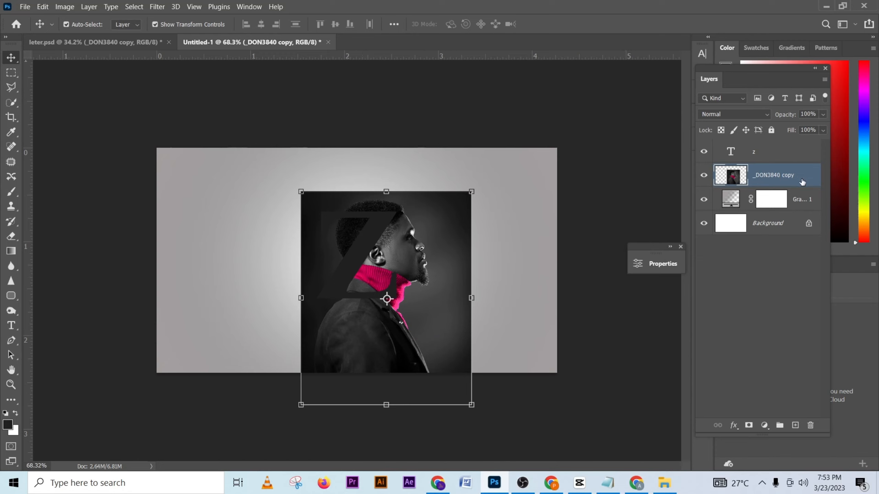
# Move the portrait layer above the z text layer and lower its opacity to 51%.
pyautogui.moveTo(803, 181); pyautogui.dragTo(803, 148)
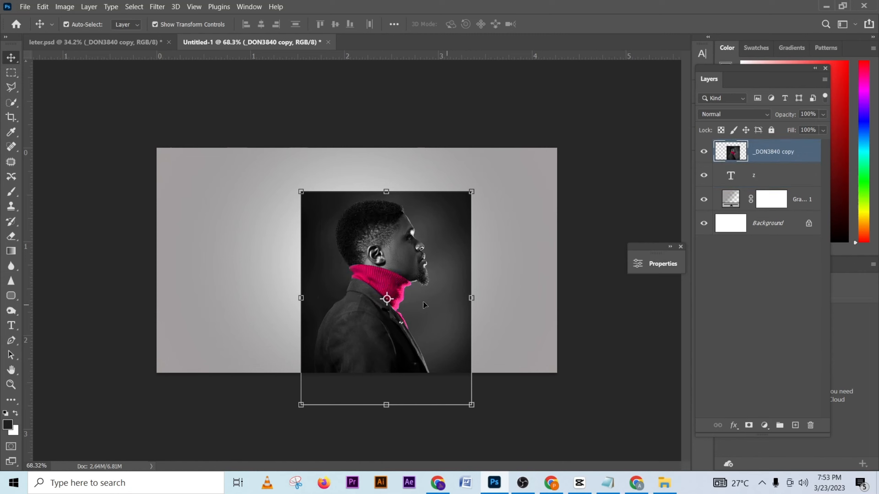
pyautogui.click(823, 115)
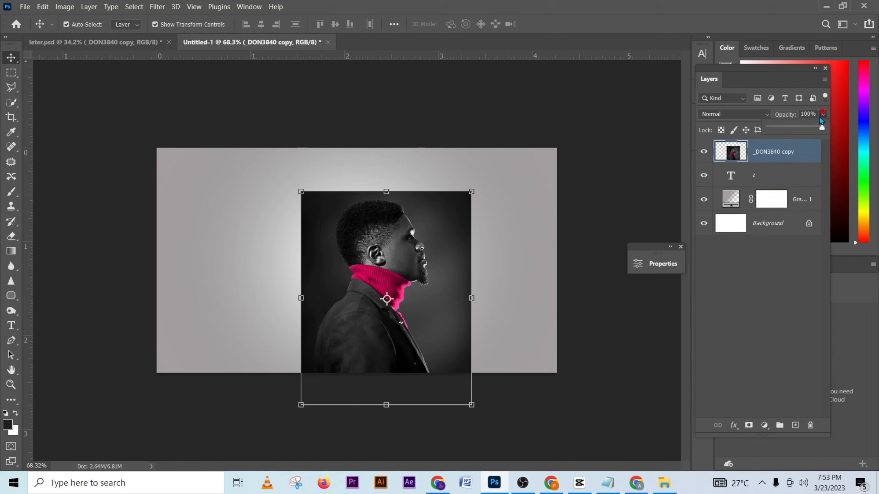
pyautogui.click(797, 127)
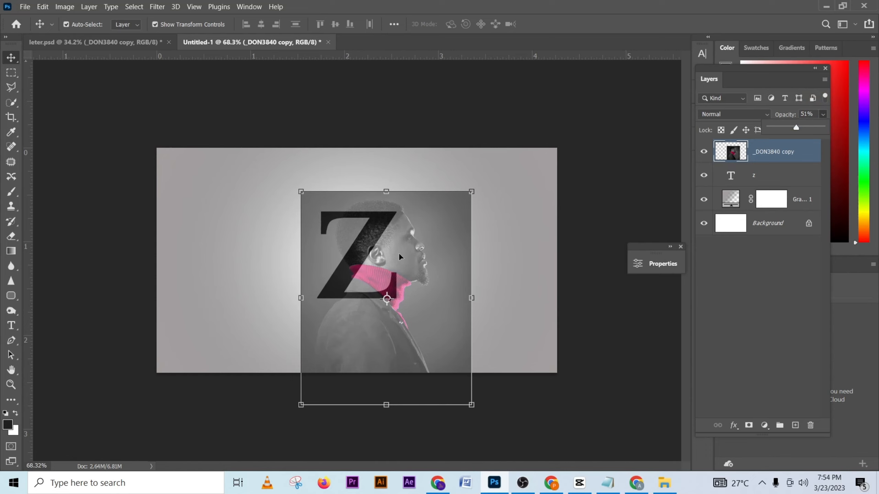
pyautogui.click(310, 201)
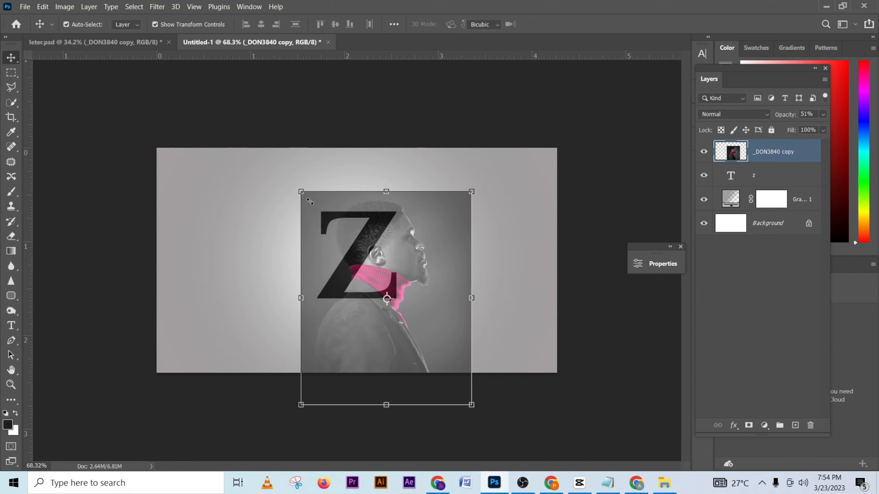
# Scale the portrait to about 78% and position it so the head covers the Z with the face projecting past its right edge.
pyautogui.moveTo(310, 202); pyautogui.dragTo(326, 221)
pyautogui.moveTo(447, 350); pyautogui.dragTo(424, 349)
pyautogui.moveTo(446, 206); pyautogui.dragTo(426, 217)
pyautogui.moveTo(423, 299); pyautogui.dragTo(419, 286)
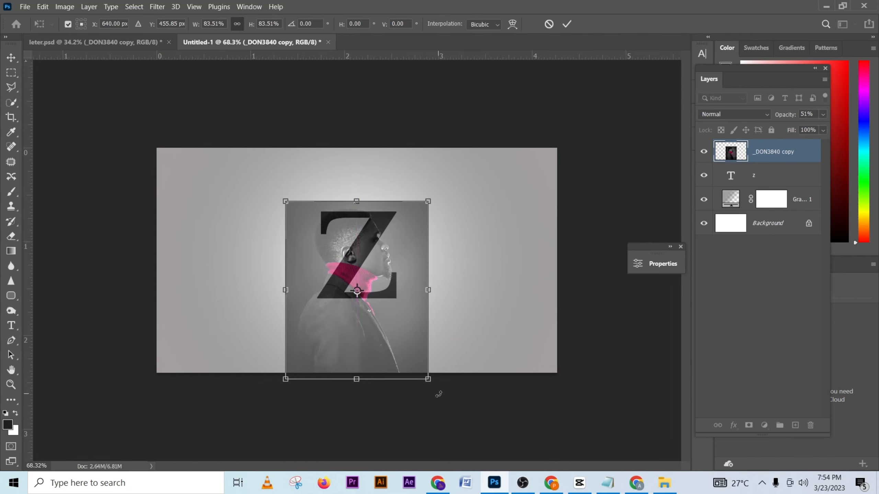
pyautogui.moveTo(428, 382); pyautogui.dragTo(433, 385)
pyautogui.moveTo(380, 291); pyautogui.dragTo(384, 295)
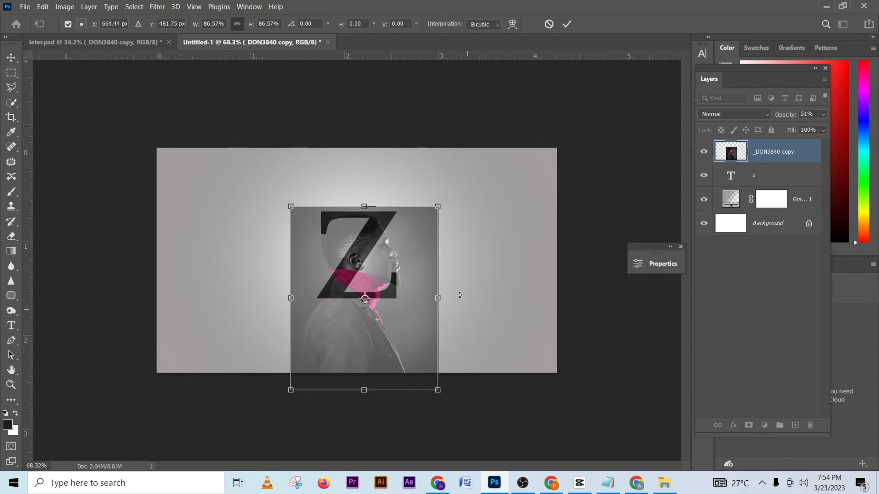
pyautogui.moveTo(437, 207); pyautogui.dragTo(423, 224)
pyautogui.moveTo(413, 276); pyautogui.dragTo(429, 250)
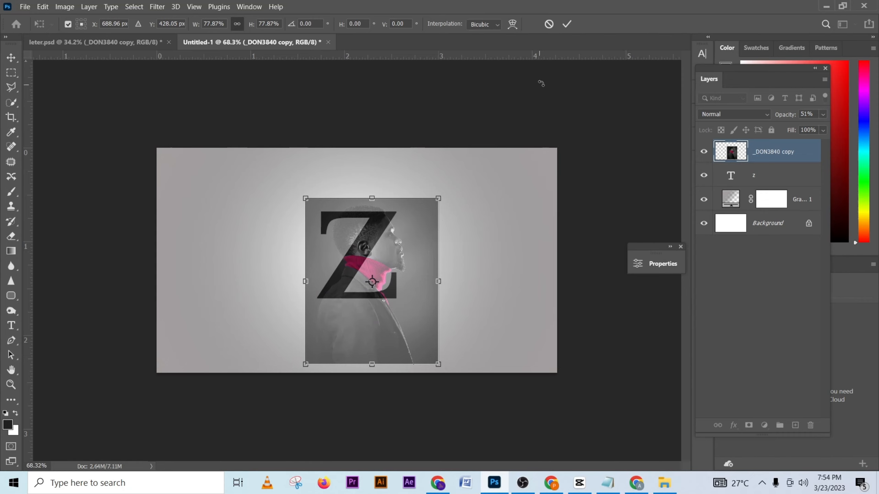
pyautogui.click(567, 24)
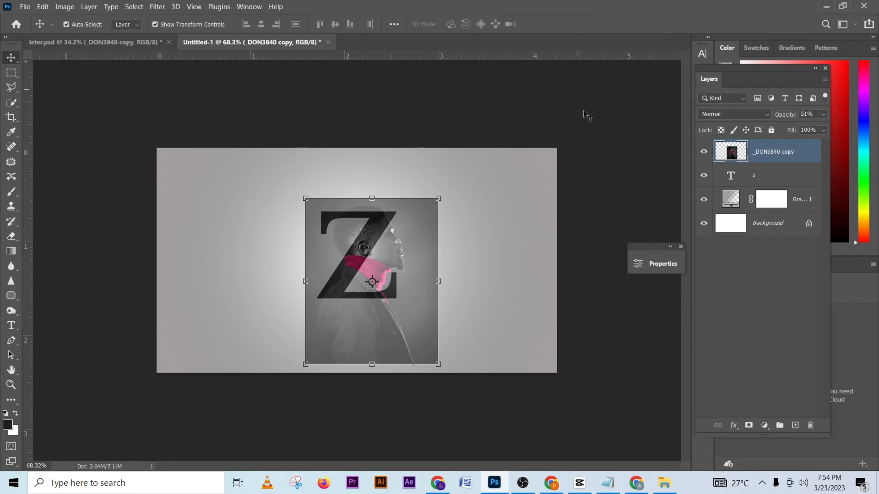
# Restore the portrait layer's opacity to 100% and add a layer mask from a selection of the man.
pyautogui.click(822, 115)
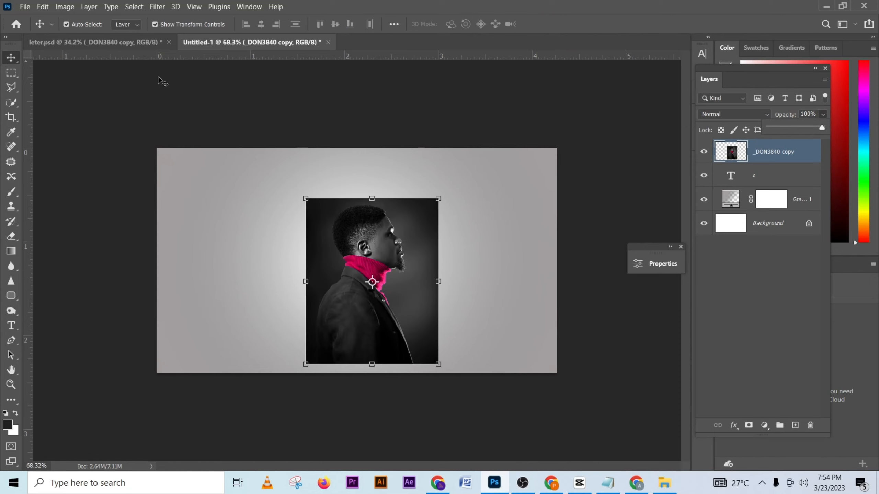
pyautogui.click(14, 78)
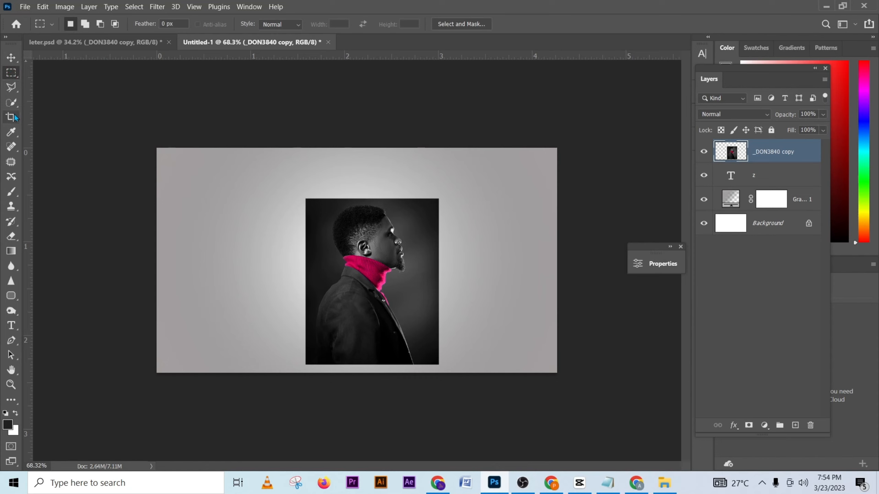
pyautogui.click(12, 104)
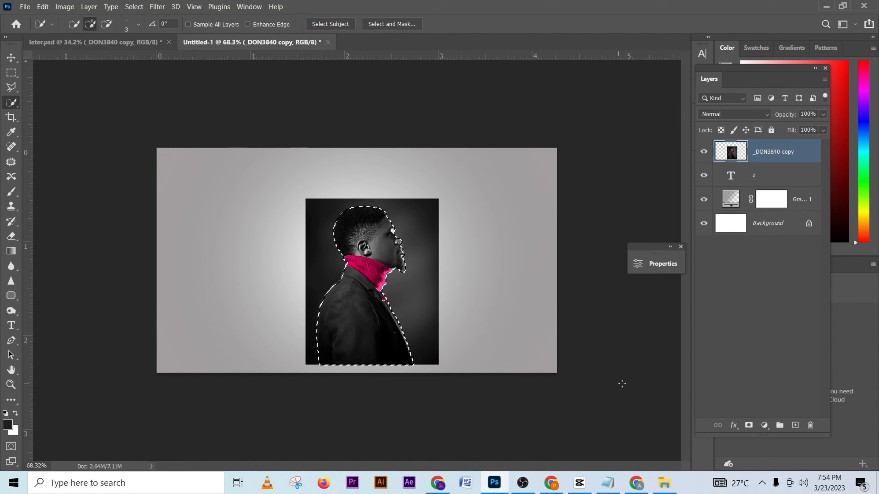
pyautogui.click(749, 425)
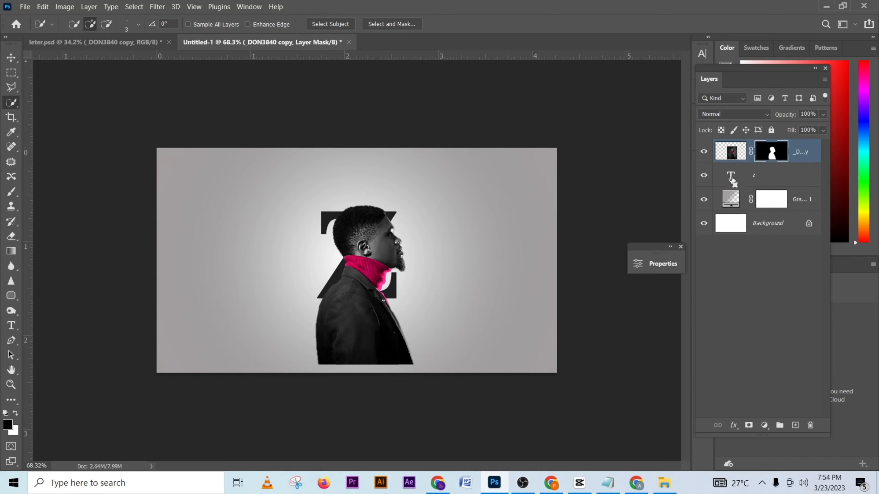
pyautogui.keyDown('ctrl'); pyautogui.click(731, 176); pyautogui.keyUp('ctrl')
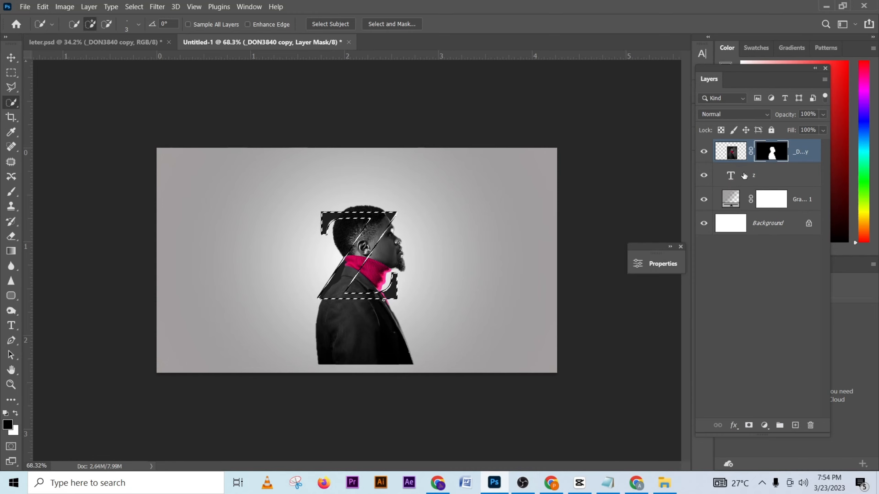
pyautogui.click(787, 178)
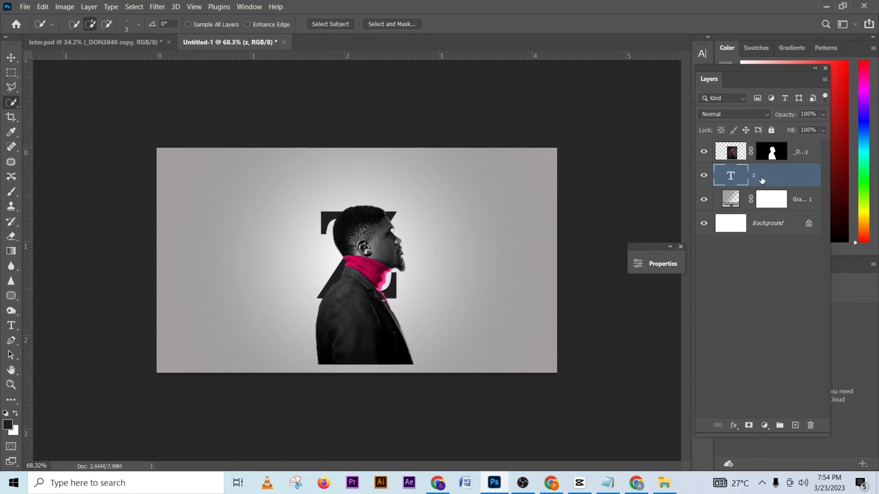
pyautogui.rightClick(772, 178)
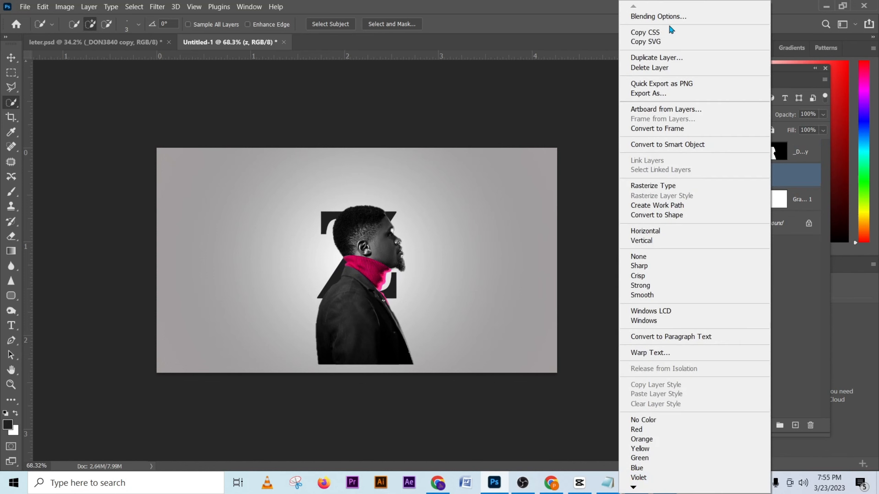
pyautogui.click(598, 184)
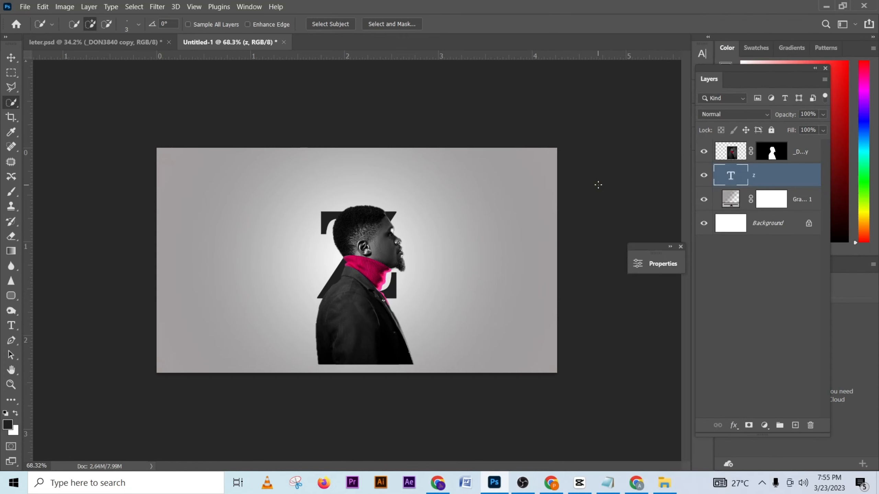
# With the portrait's layer mask active, load the Z letter outline as a selection and invert it.
pyautogui.moveTo(775, 154); pyautogui.dragTo(731, 175)
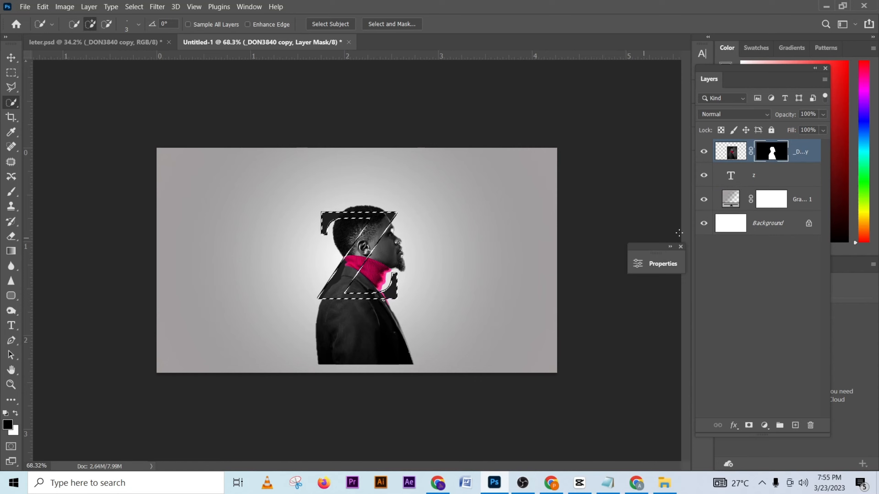
pyautogui.rightClick(280, 211)
pyautogui.click(355, 235)
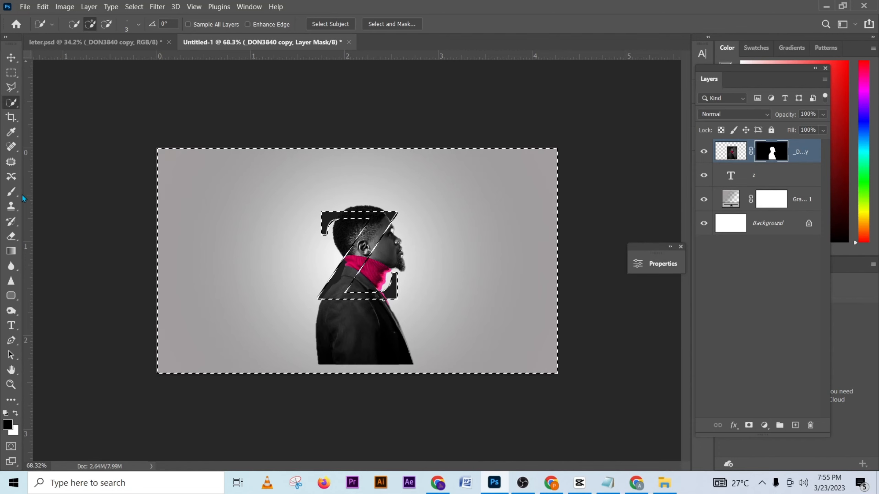
# Set up the Brush tool with a hard round tip by raising its hardness toward the maximum.
pyautogui.click(11, 192)
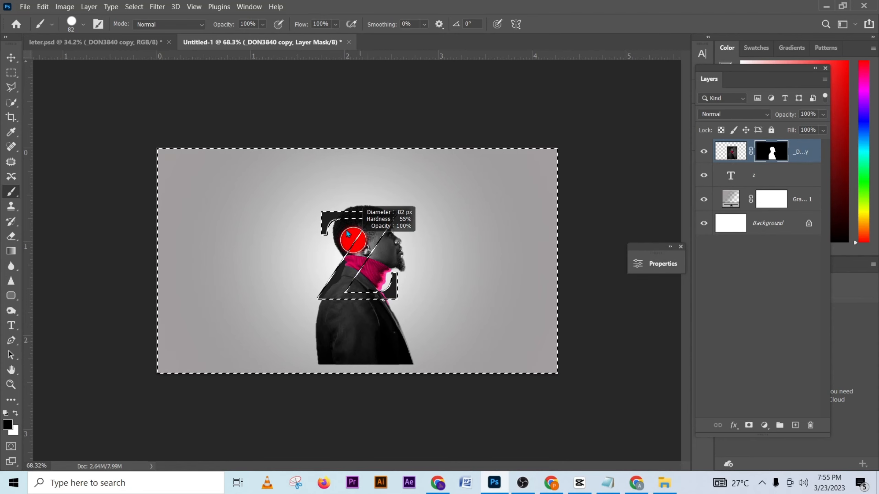
pyautogui.click(83, 25)
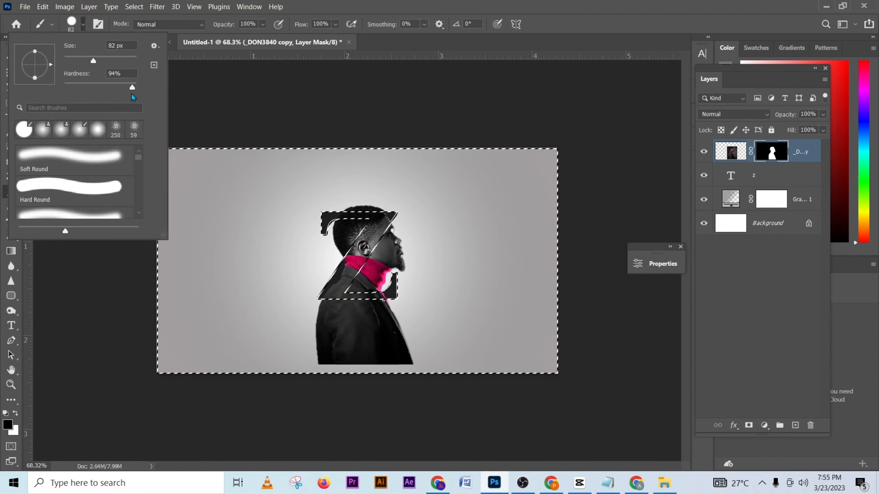
pyautogui.moveTo(137, 86); pyautogui.dragTo(154, 90)
pyautogui.click(270, 98)
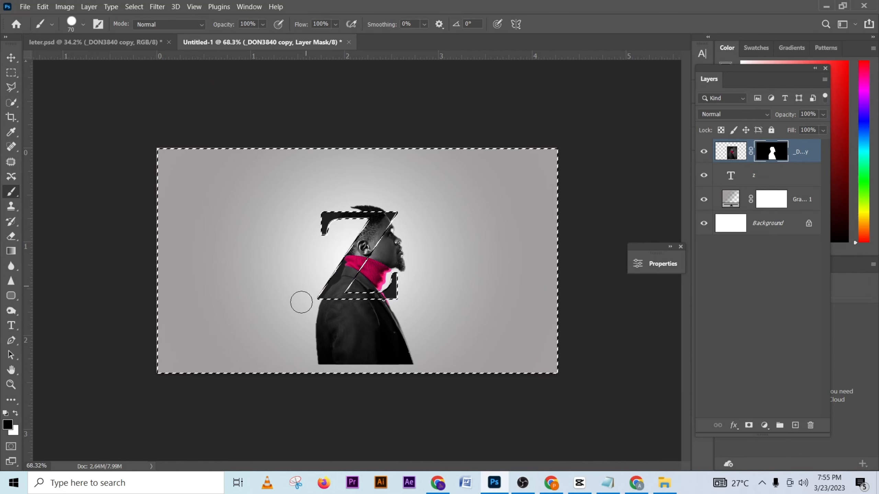
# Paint black on the mask to hide the body below the Z, enlarging the brush to 200 px.
pyautogui.moveTo(358, 317); pyautogui.dragTo(372, 319)
pyautogui.press(']')
pyautogui.press(']')
pyautogui.press(']')
pyautogui.press(']')
pyautogui.press(']')
pyautogui.press(']')
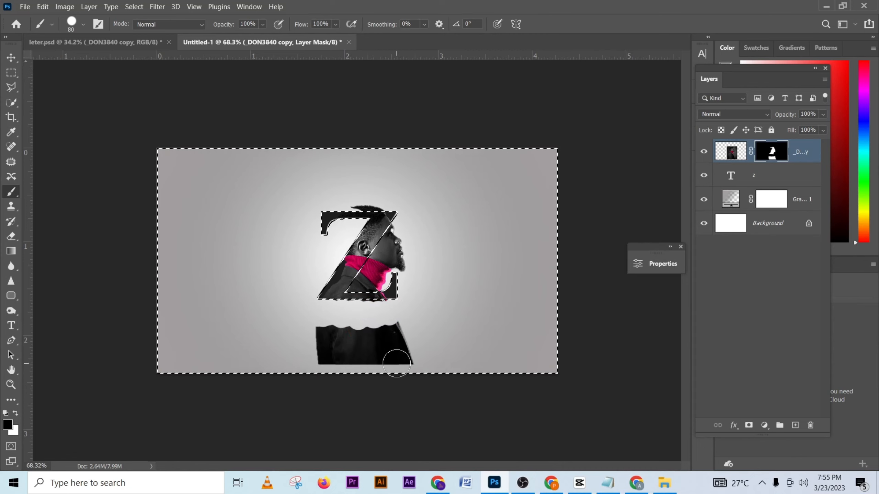
pyautogui.moveTo(440, 349)
pyautogui.mouseDown()
pyautogui.moveTo(302, 351)
pyautogui.moveTo(409, 354)
pyautogui.moveTo(316, 359)
pyautogui.mouseUp()
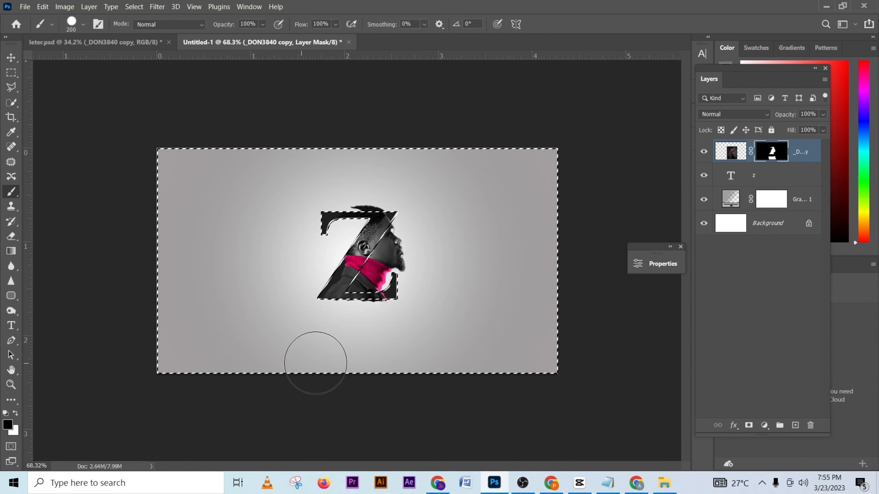
# Reduce the brush to 25 px and paint out leftover portrait areas along the Z's lower left and inner edges.
pyautogui.press('[')
pyautogui.press('[')
pyautogui.press('[')
pyautogui.press('[')
pyautogui.press('[')
pyautogui.press('[')
pyautogui.press('[')
pyautogui.press('[')
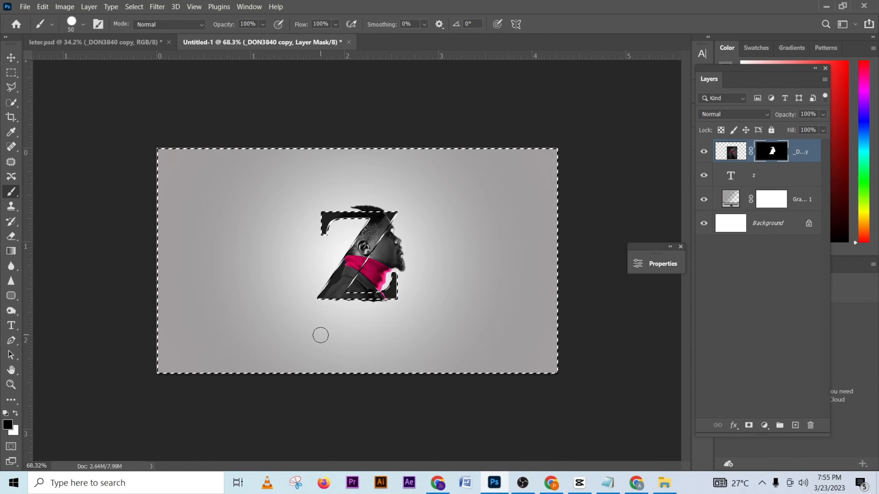
pyautogui.scroll(6, 347, 315)
pyautogui.press('[')
pyautogui.press('[')
pyautogui.press('[')
pyautogui.press('[')
pyautogui.press('[')
pyautogui.moveTo(290, 326)
pyautogui.mouseDown()
pyautogui.moveTo(428, 326)
pyautogui.moveTo(244, 324)
pyautogui.mouseUp()
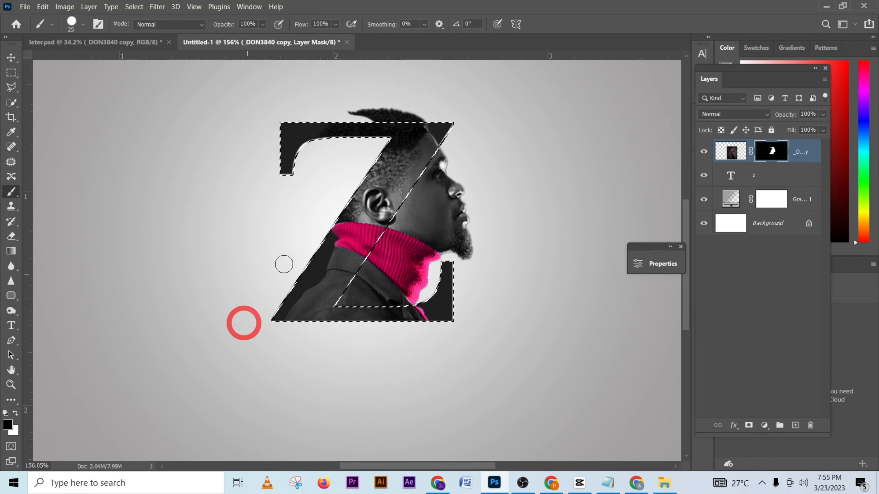
pyautogui.moveTo(327, 226)
pyautogui.mouseDown()
pyautogui.moveTo(382, 132)
pyautogui.moveTo(303, 156)
pyautogui.mouseUp()
pyautogui.click(347, 144)
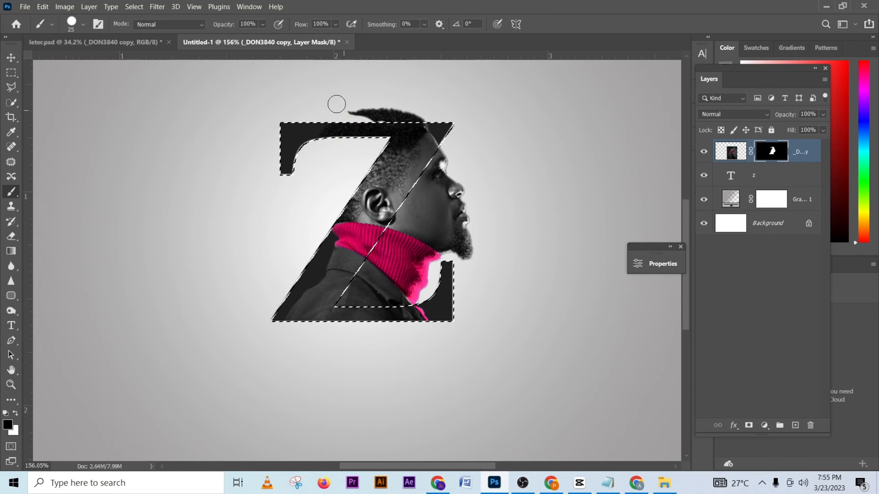
# Try to paint the top of the man's hair back in above the Z with a 35 px white brush.
pyautogui.press('[')
pyautogui.press('[')
pyautogui.press('[')
pyautogui.press('[')
pyautogui.press('[')
pyautogui.press(']')
pyautogui.press(']')
pyautogui.press(']')
pyautogui.press(']')
pyautogui.press(']')
pyautogui.press(']')
pyautogui.press(']')
pyautogui.press('x')
pyautogui.moveTo(413, 116)
pyautogui.mouseDown()
pyautogui.moveTo(347, 114)
pyautogui.moveTo(320, 125)
pyautogui.moveTo(309, 113)
pyautogui.moveTo(354, 90)
pyautogui.moveTo(395, 89)
pyautogui.moveTo(469, 114)
pyautogui.mouseUp()
pyautogui.press('x')
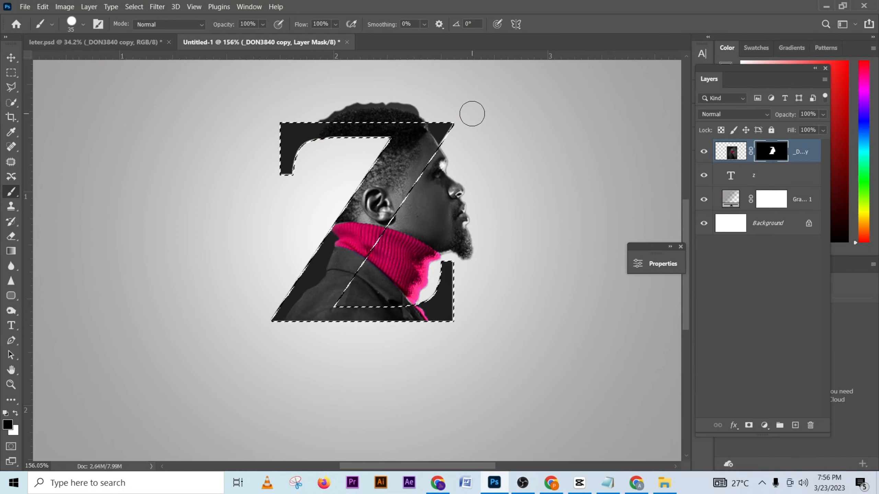
pyautogui.hotkey('ctrl', 'z')
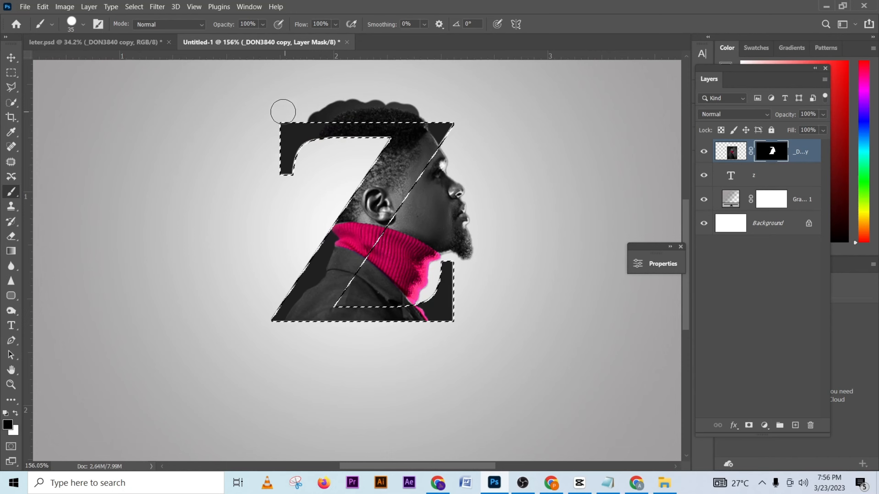
# Paint black on the mask to hide the hair above the Z's upper edge, and clear the selection.
pyautogui.moveTo(300, 106); pyautogui.dragTo(453, 112)
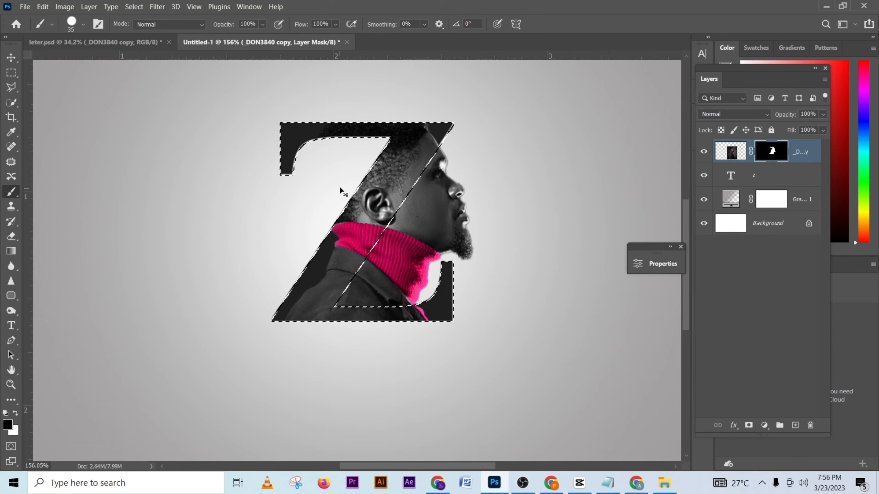
pyautogui.hotkey('ctrl', 'd')
pyautogui.scroll(-3, 379, 218)
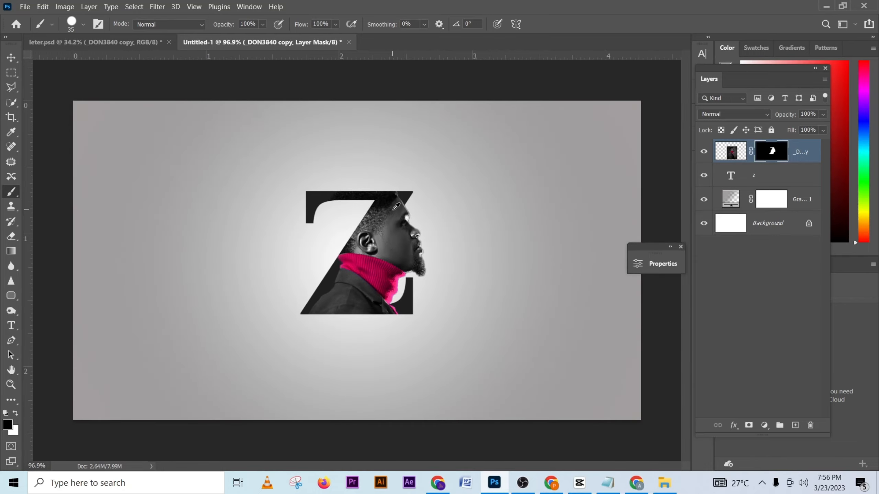
# Apply the Minimum filter to the portrait's layer mask with a 1 pixel radius and Squareness preserved.
pyautogui.scroll(3, 396, 211)
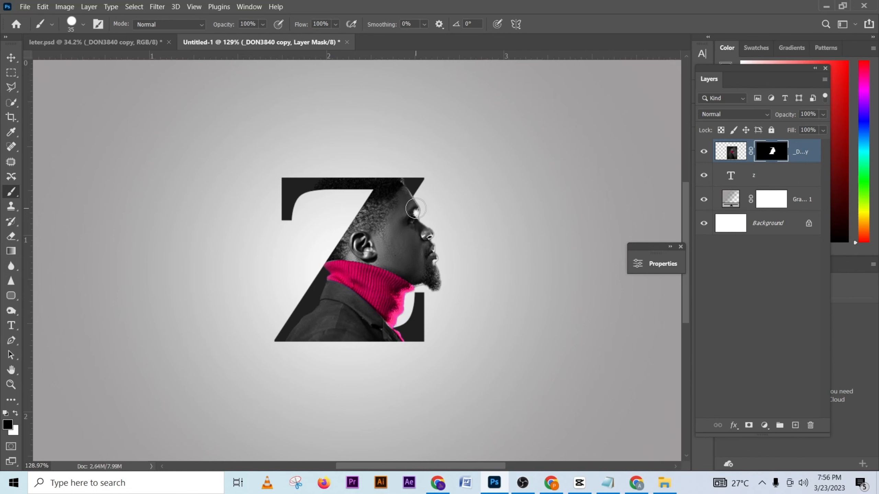
pyautogui.scroll(4, 432, 266)
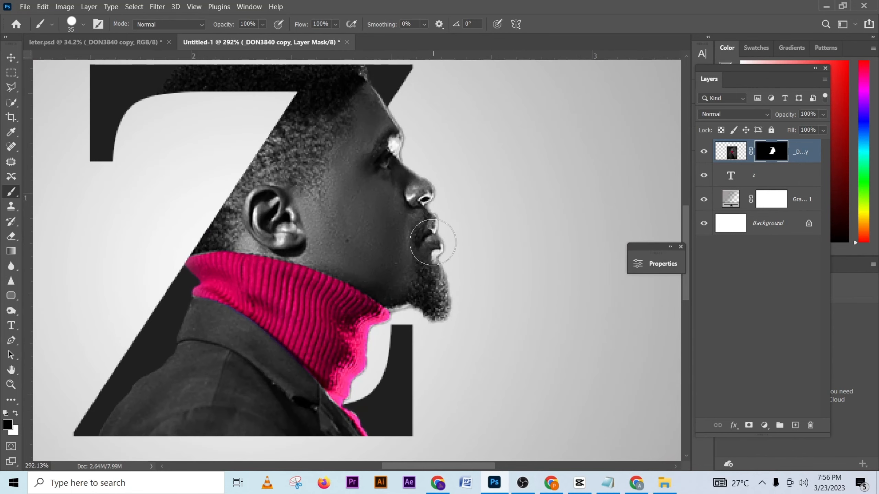
pyautogui.scroll(-2, 432, 206)
pyautogui.scroll(-1, 432, 206)
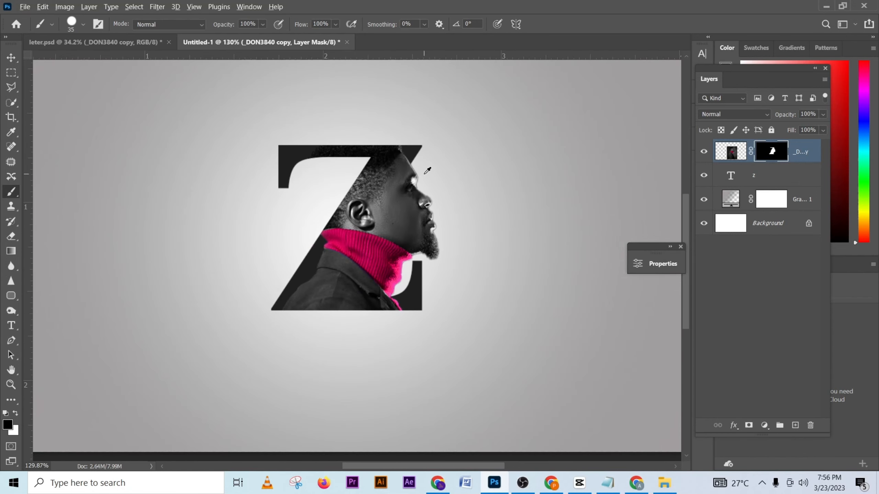
pyautogui.scroll(2, 432, 209)
pyautogui.scroll(-2, 443, 190)
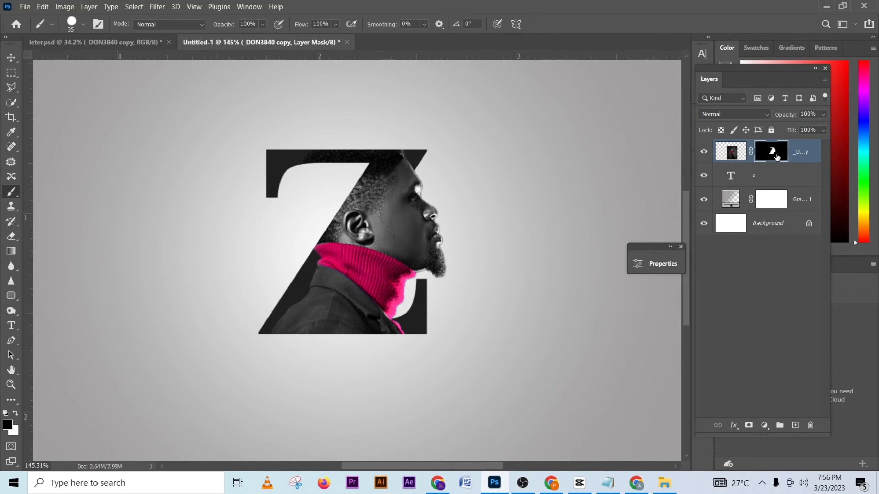
pyautogui.click(157, 6)
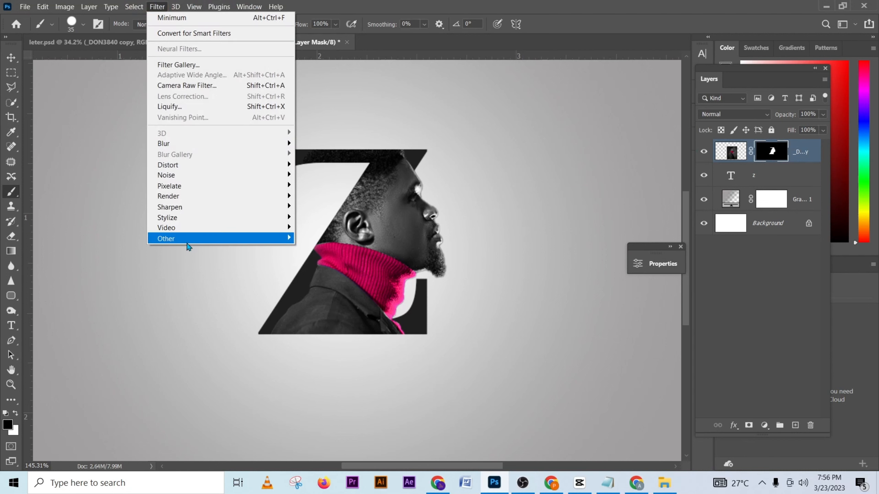
pyautogui.moveTo(187, 243)
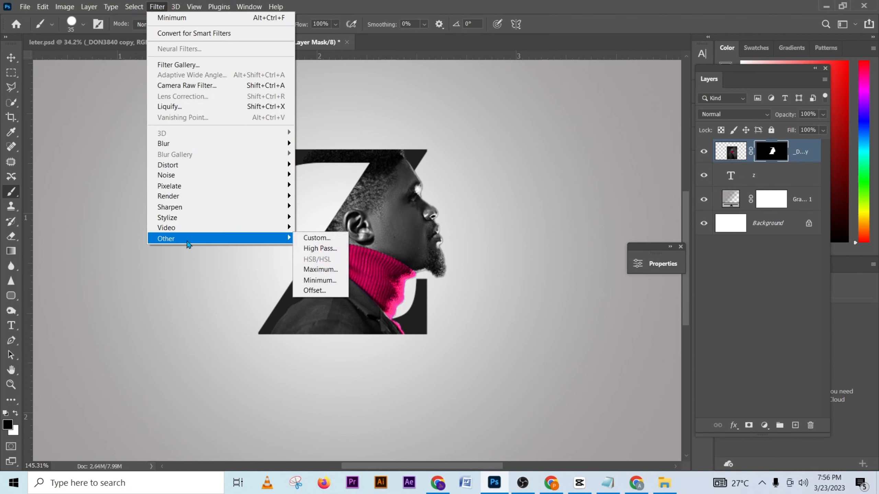
pyautogui.click(335, 283)
pyautogui.click(488, 100)
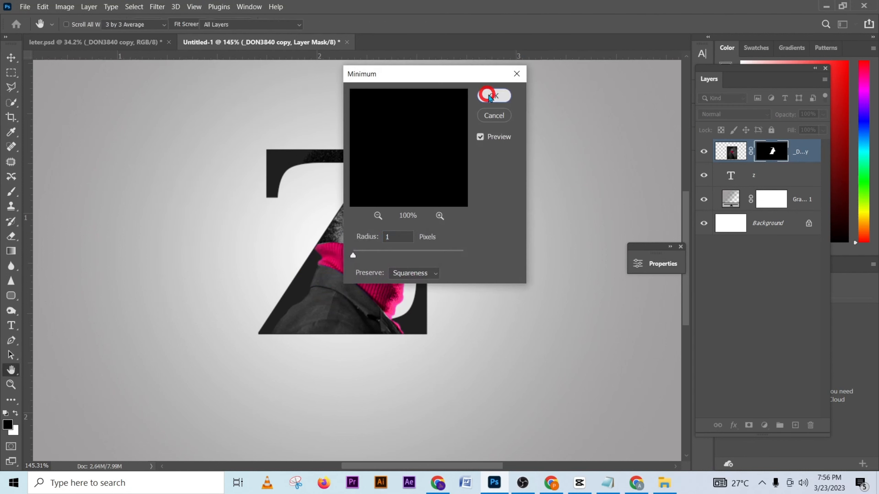
# Compare the portrait's edges before and after the Minimum filter using the history states, keeping the filtered state.
pyautogui.scroll(4, 491, 204)
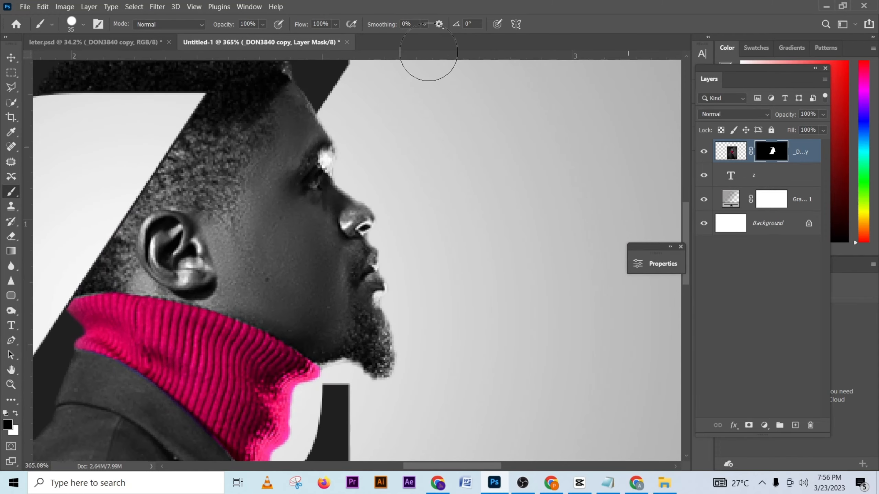
pyautogui.click(247, 8)
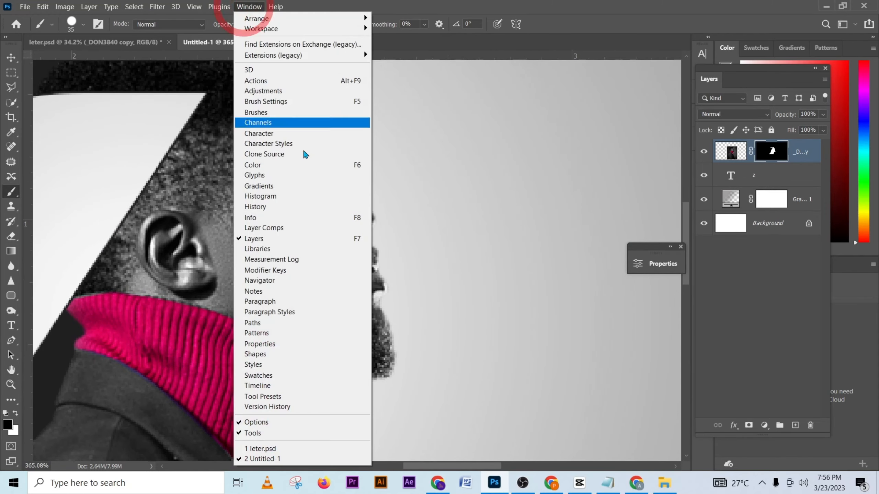
pyautogui.click(262, 208)
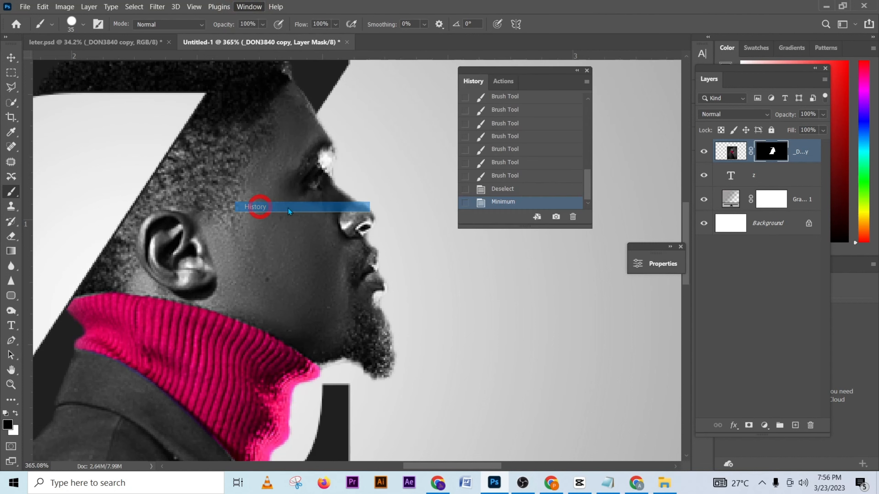
pyautogui.click(526, 189)
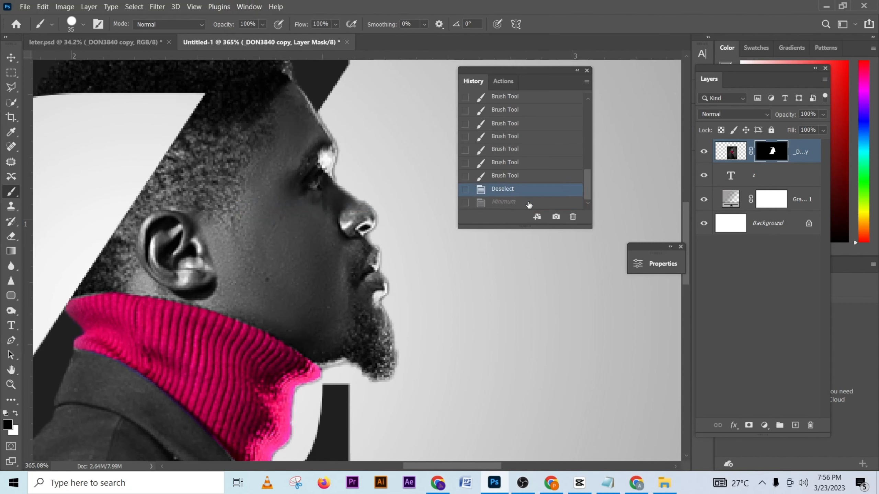
pyautogui.click(529, 204)
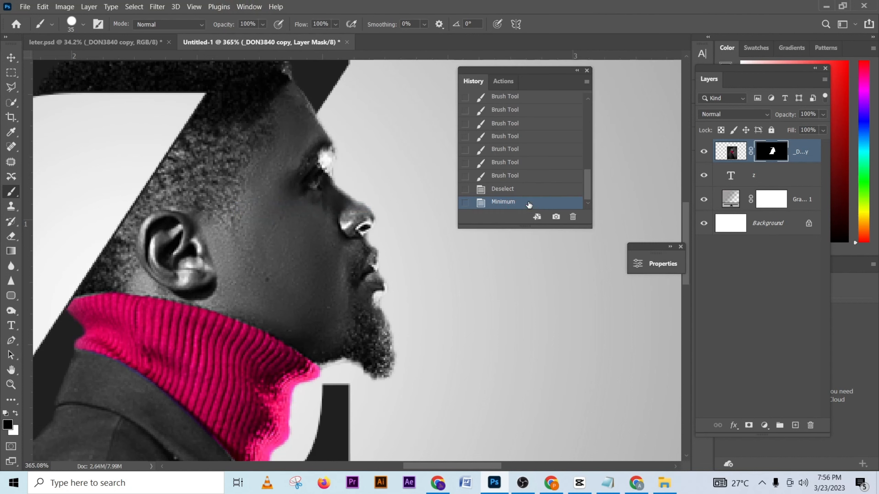
pyautogui.click(587, 71)
pyautogui.scroll(-5, 508, 227)
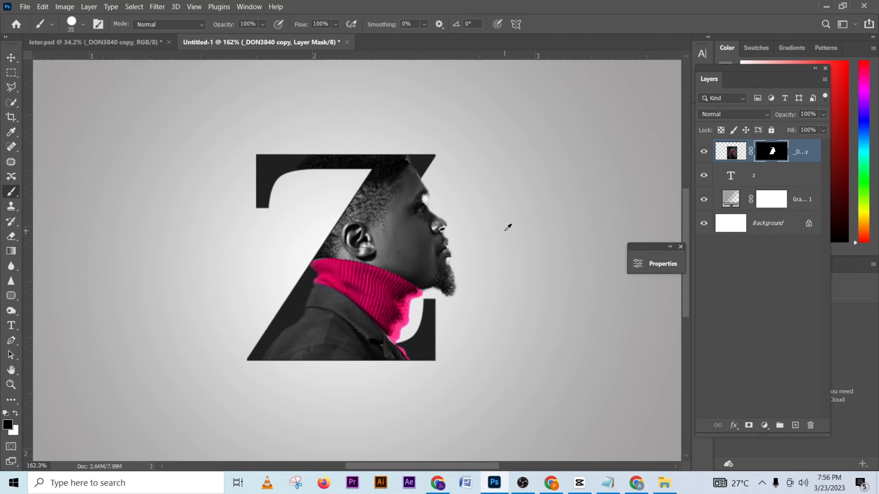
pyautogui.scroll(-2, 508, 227)
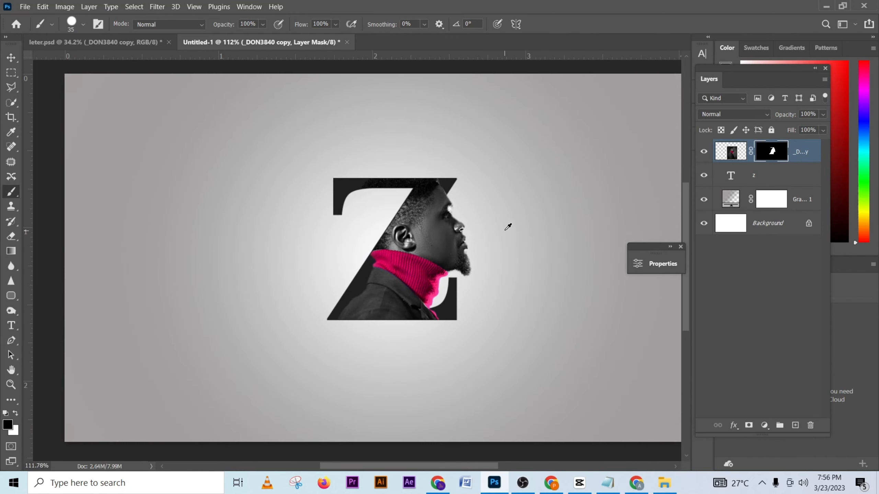
pyautogui.scroll(1, 508, 227)
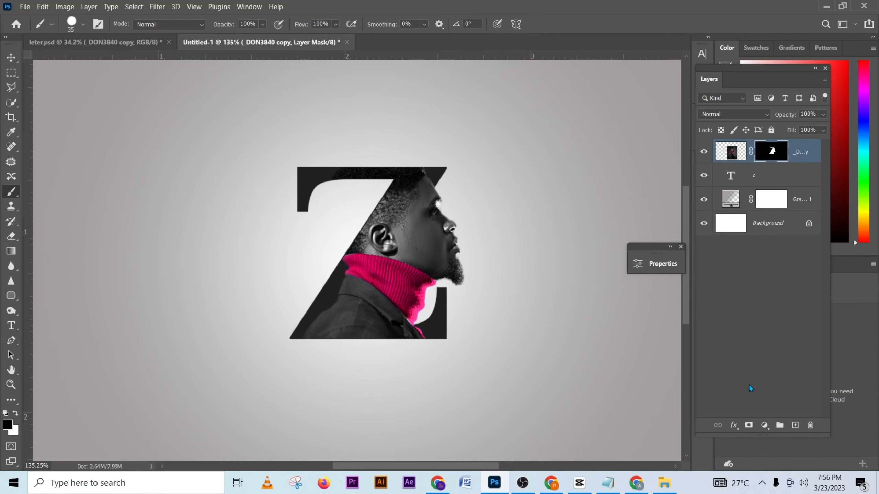
# Add an Exposure adjustment clipped to the portrait layer and set only its exposure to +1.22, resetting any trial offset and gamma changes.
pyautogui.click(764, 425)
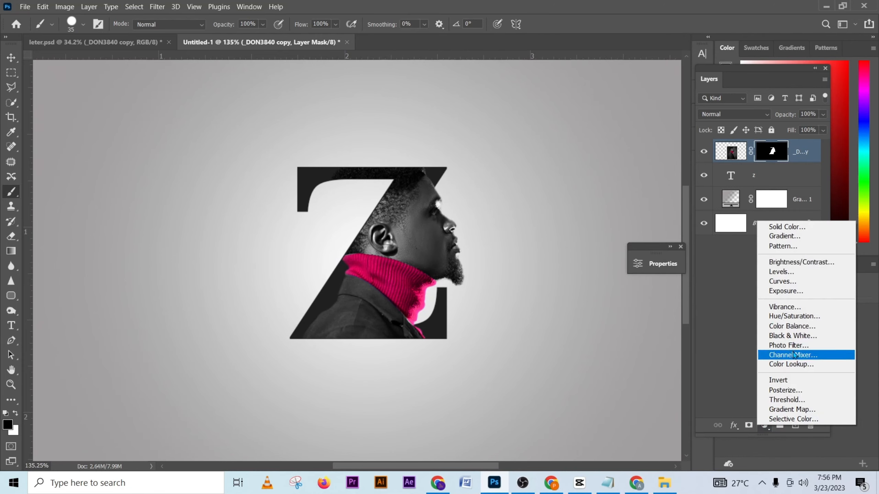
pyautogui.click(793, 292)
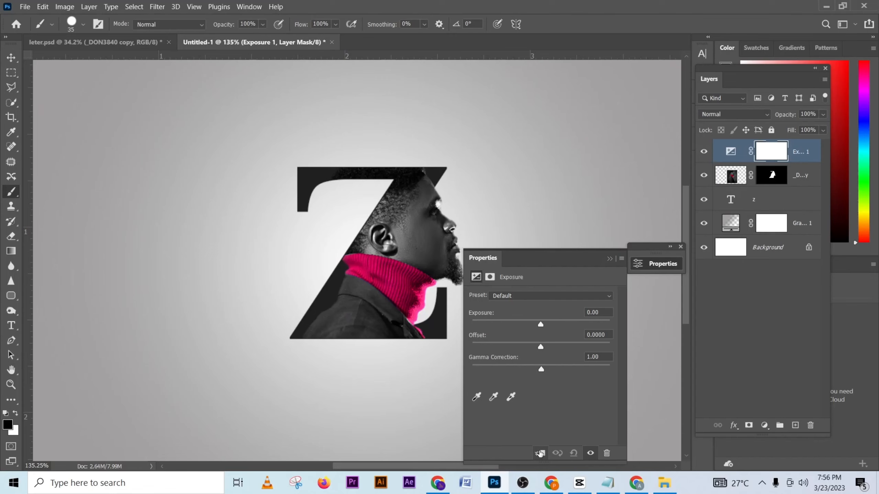
pyautogui.click(540, 453)
pyautogui.moveTo(543, 325)
pyautogui.mouseDown()
pyautogui.moveTo(557, 325)
pyautogui.moveTo(534, 346)
pyautogui.moveTo(533, 371)
pyautogui.mouseUp()
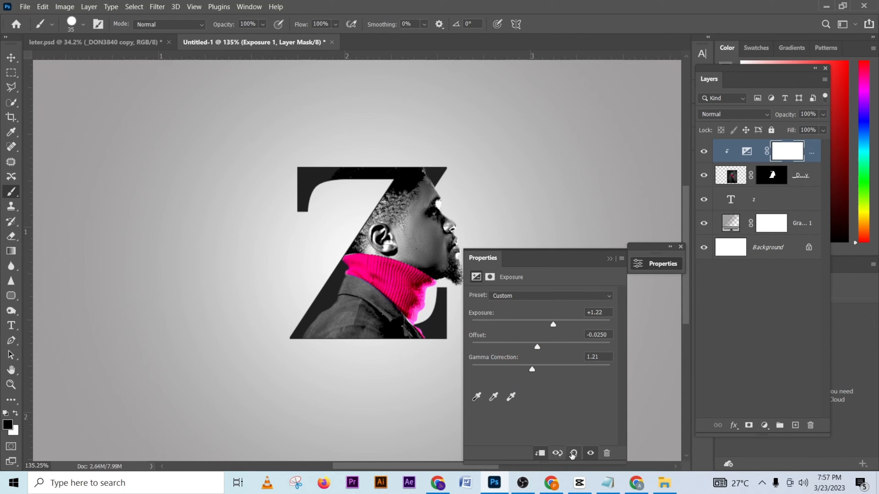
pyautogui.click(573, 453)
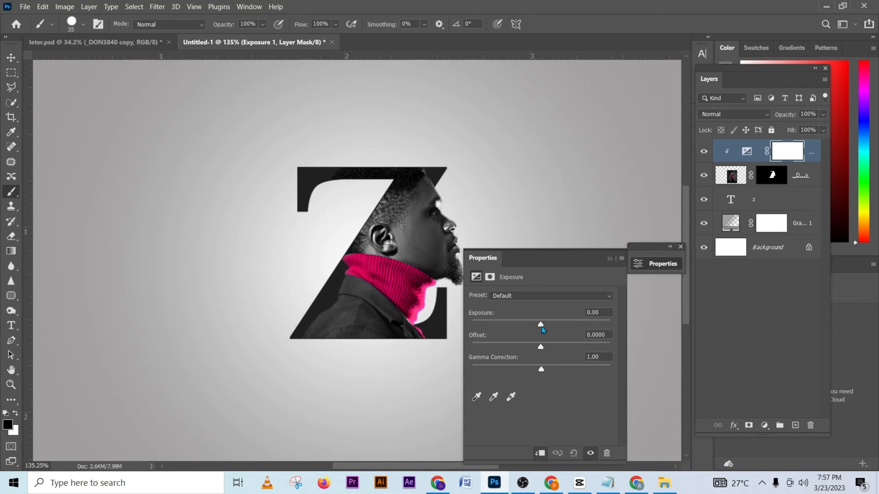
pyautogui.moveTo(541, 327); pyautogui.dragTo(553, 327)
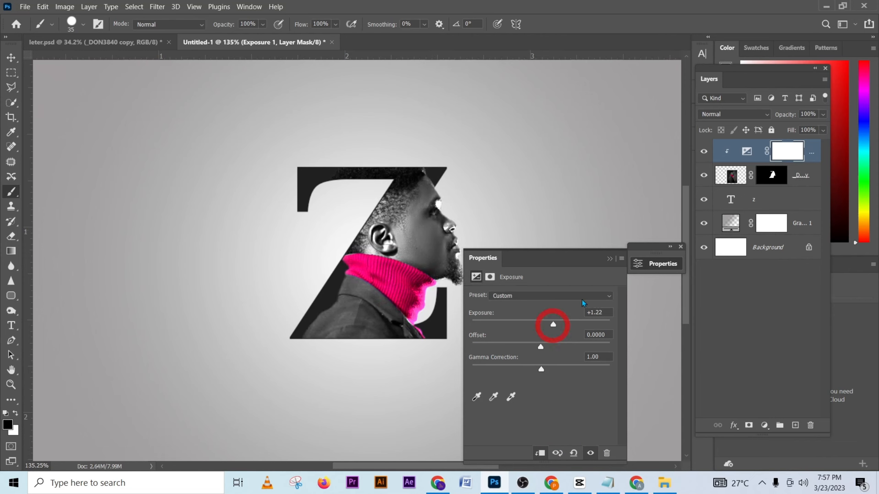
pyautogui.click(609, 259)
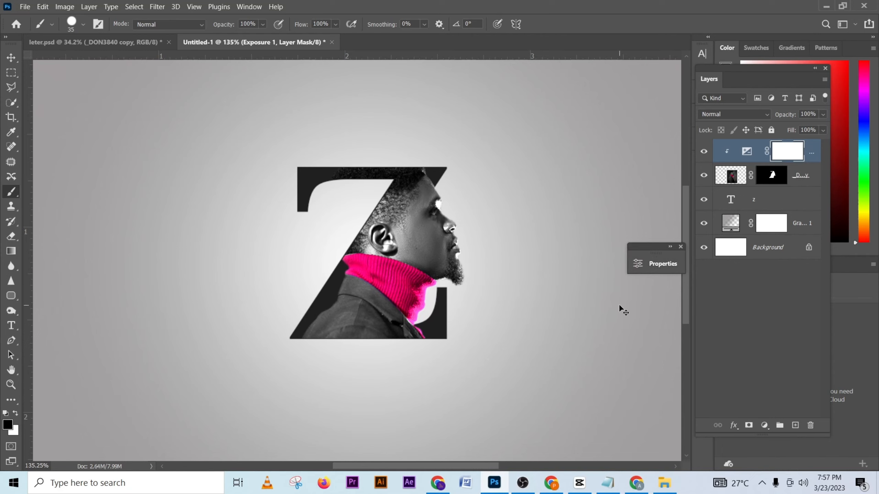
# Invert the Exposure layer's mask to black and paint white over the man's face with a soft 56 px brush.
pyautogui.hotkey('ctrl', 'i')
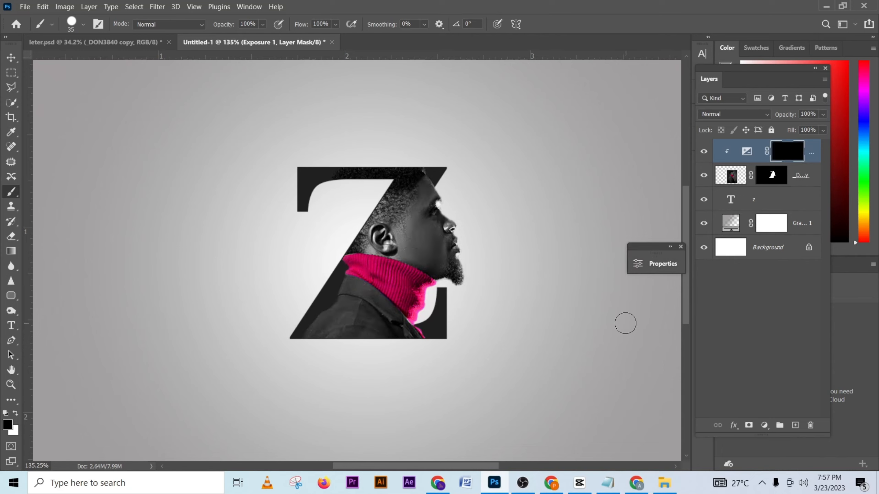
pyautogui.press('x')
pyautogui.moveTo(408, 283); pyautogui.dragTo(409, 182)
pyautogui.moveTo(406, 329); pyautogui.dragTo(404, 200)
pyautogui.moveTo(410, 247); pyautogui.dragTo(417, 248)
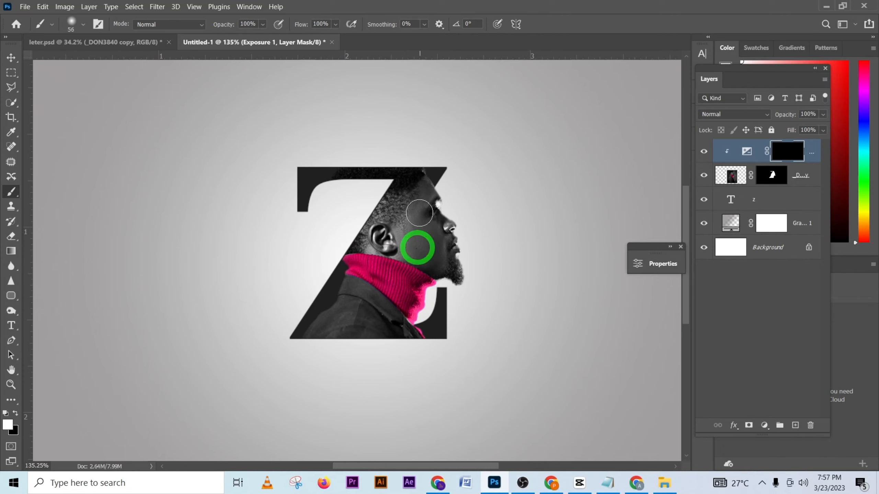
pyautogui.moveTo(424, 207)
pyautogui.mouseDown()
pyautogui.moveTo(409, 242)
pyautogui.moveTo(451, 267)
pyautogui.moveTo(427, 251)
pyautogui.moveTo(379, 244)
pyautogui.moveTo(423, 222)
pyautogui.moveTo(424, 193)
pyautogui.moveTo(459, 270)
pyautogui.moveTo(386, 239)
pyautogui.moveTo(426, 199)
pyautogui.moveTo(439, 265)
pyautogui.moveTo(421, 242)
pyautogui.mouseUp()
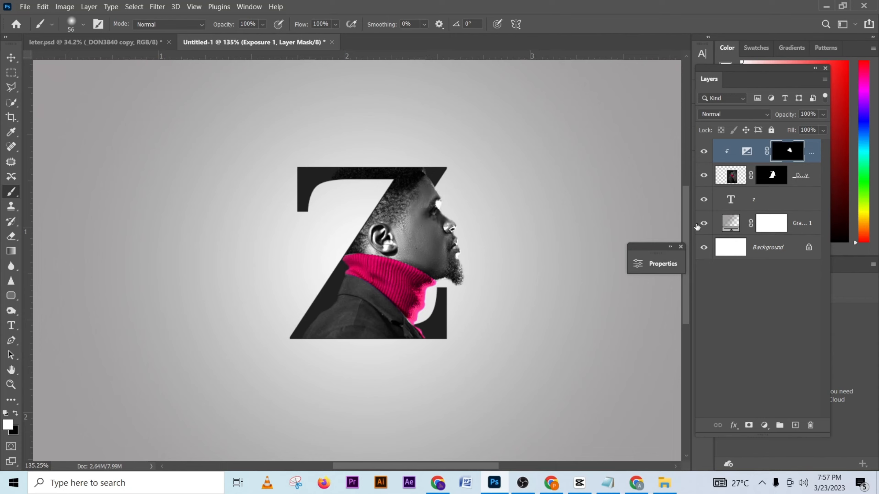
# Lighten the first color stop of the background gradient fill to e1dbdb by raising its brightness to 88%.
pyautogui.doubleClick(730, 224)
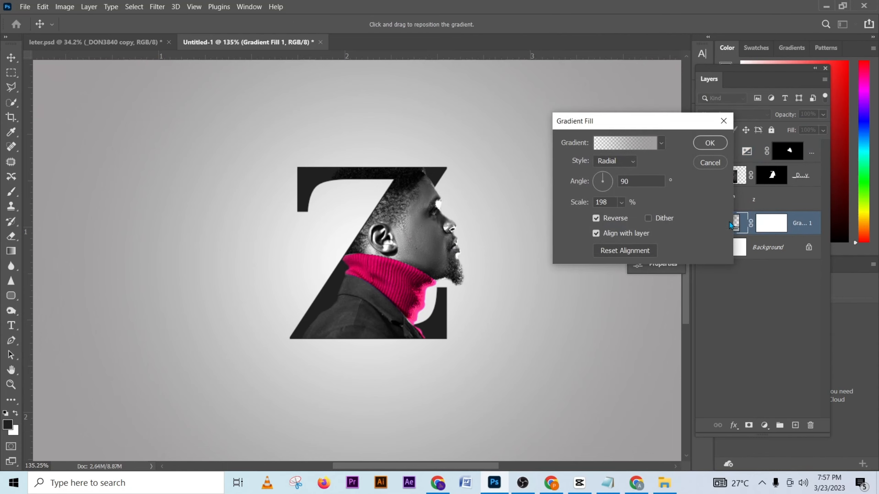
pyautogui.click(620, 146)
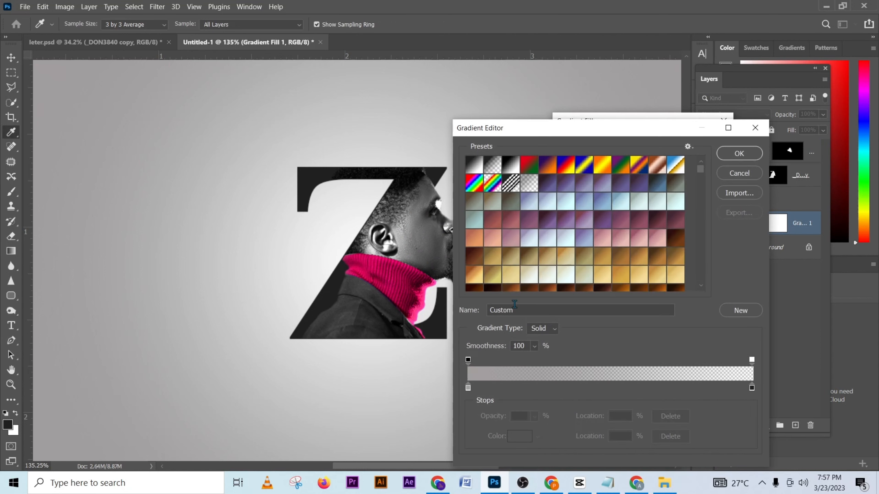
pyautogui.doubleClick(468, 388)
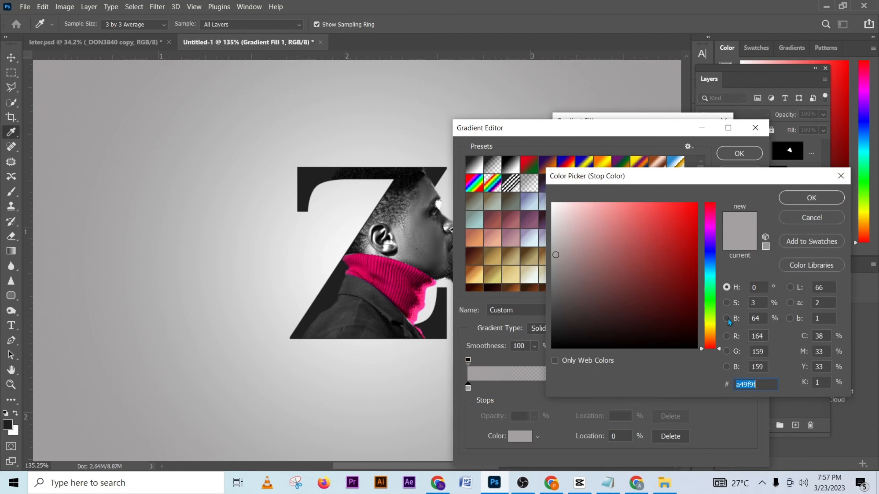
pyautogui.click(727, 318)
pyautogui.moveTo(720, 256); pyautogui.dragTo(718, 221)
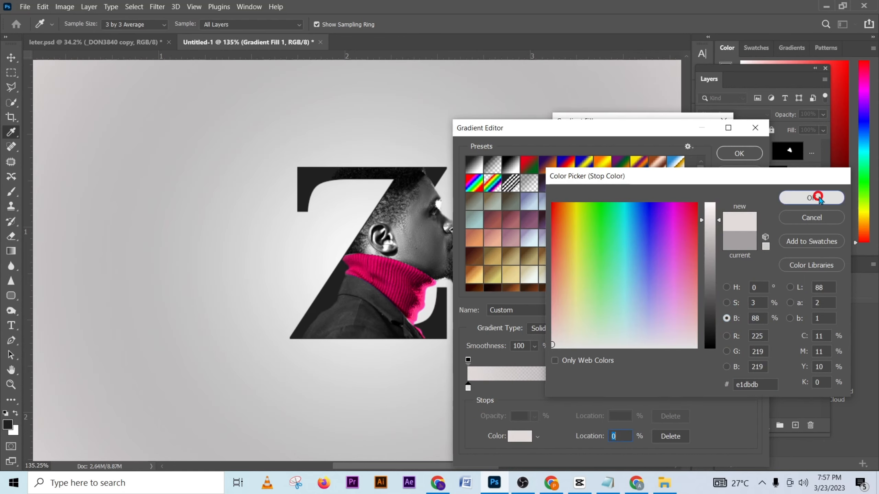
pyautogui.click(813, 197)
pyautogui.click(732, 156)
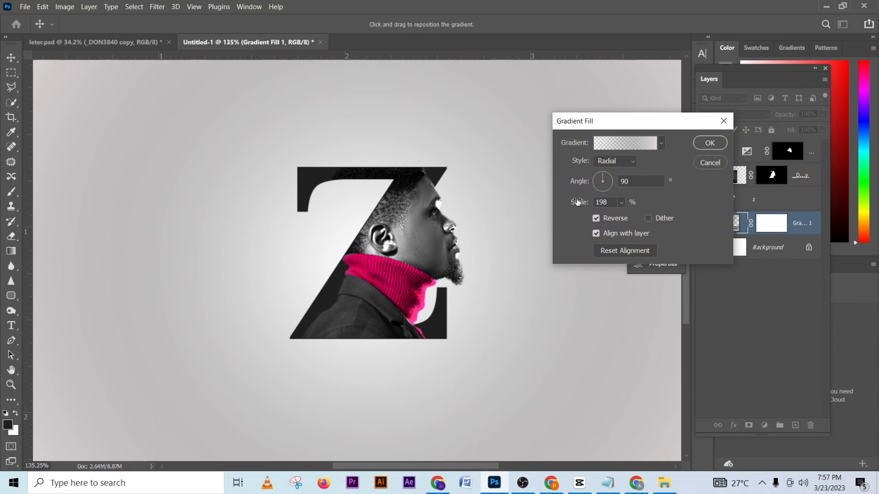
# Set the radial gradient fill's scale to 157%, apply it, and fit the whole canvas in view.
pyautogui.moveTo(577, 202); pyautogui.dragTo(572, 205)
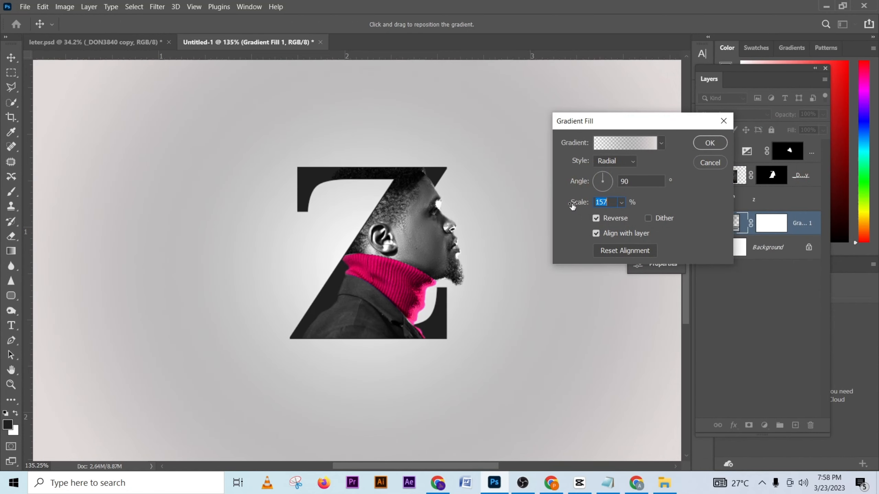
pyautogui.click(572, 205)
pyautogui.click(708, 144)
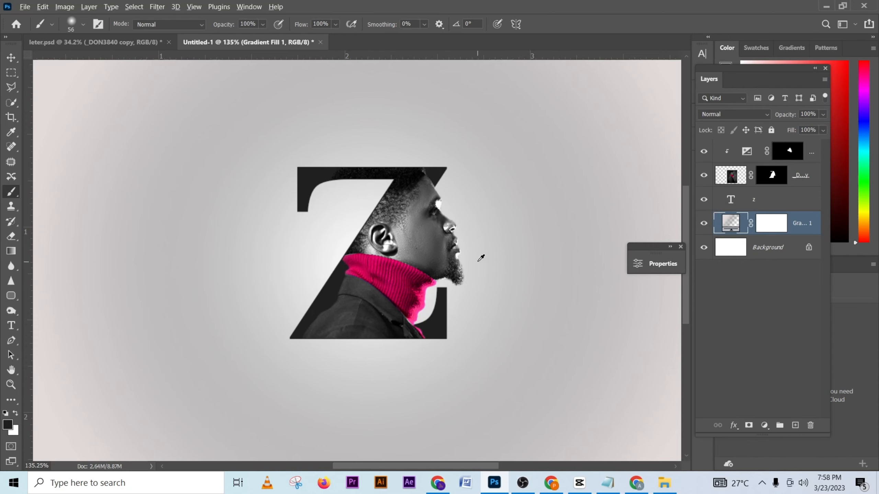
pyautogui.hotkey('ctrl', '0')
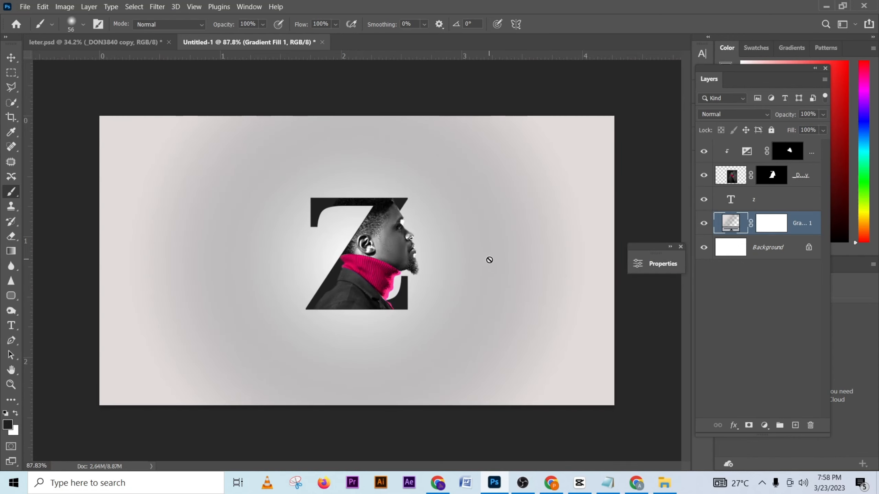